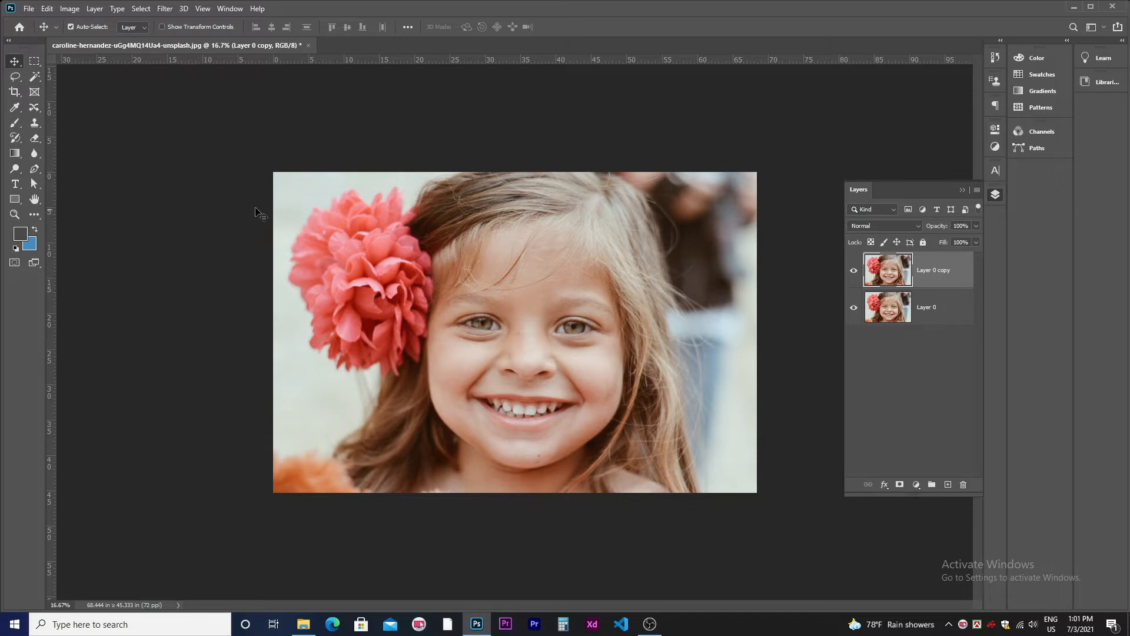
Convert the duplicated photo layer to black and white using the Default preset of the Black & White adjustment.
click(76, 11)
mouse_move(115, 43)
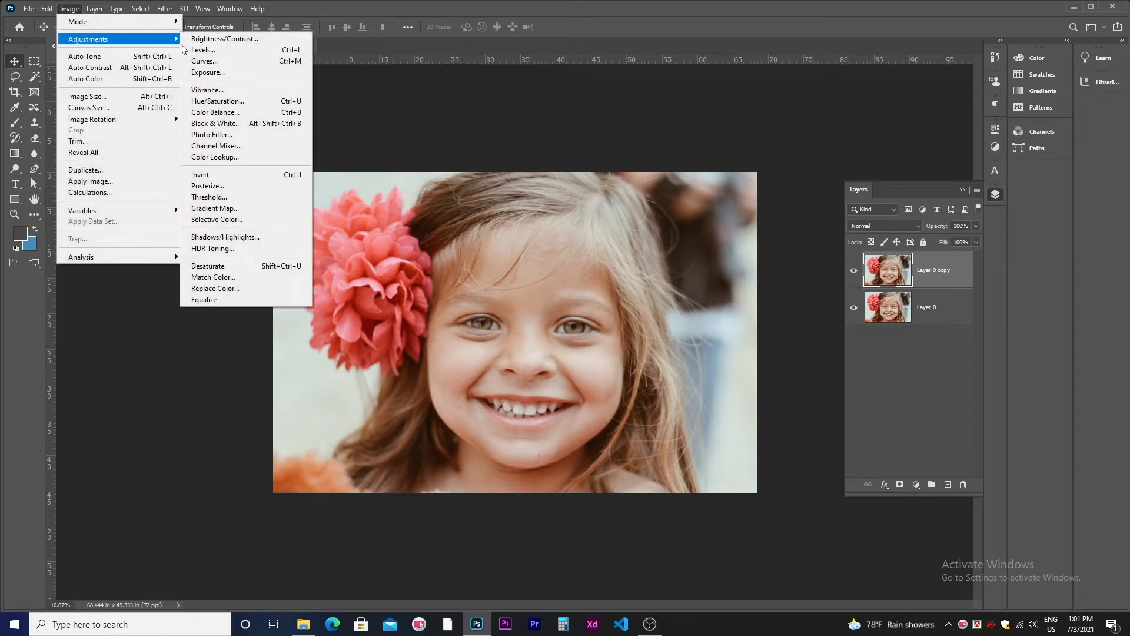
click(218, 123)
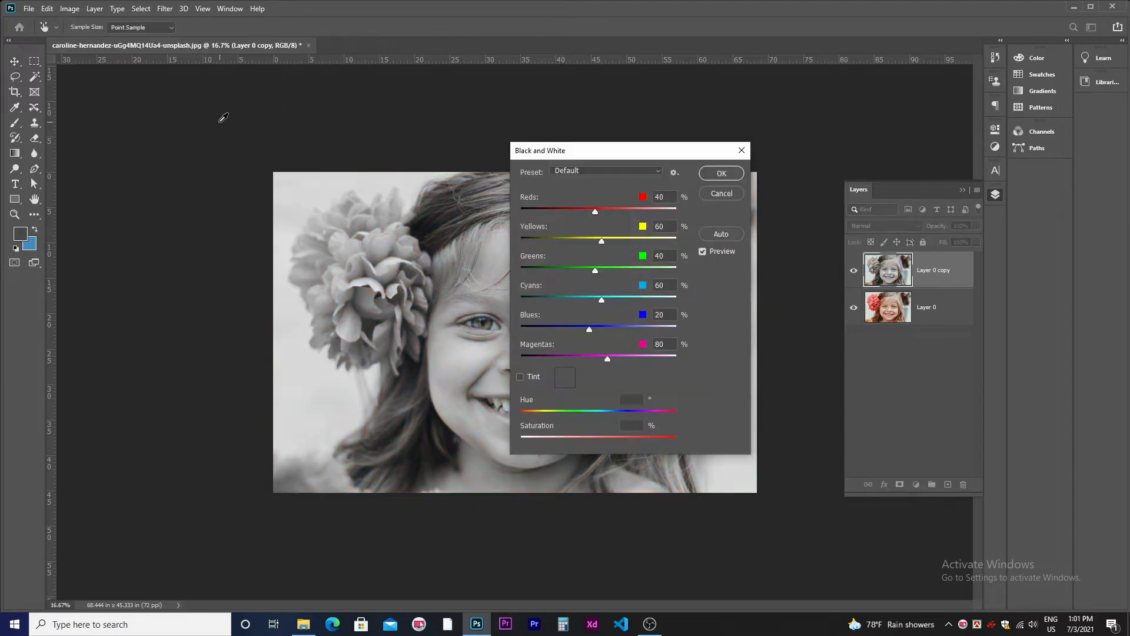
click(707, 175)
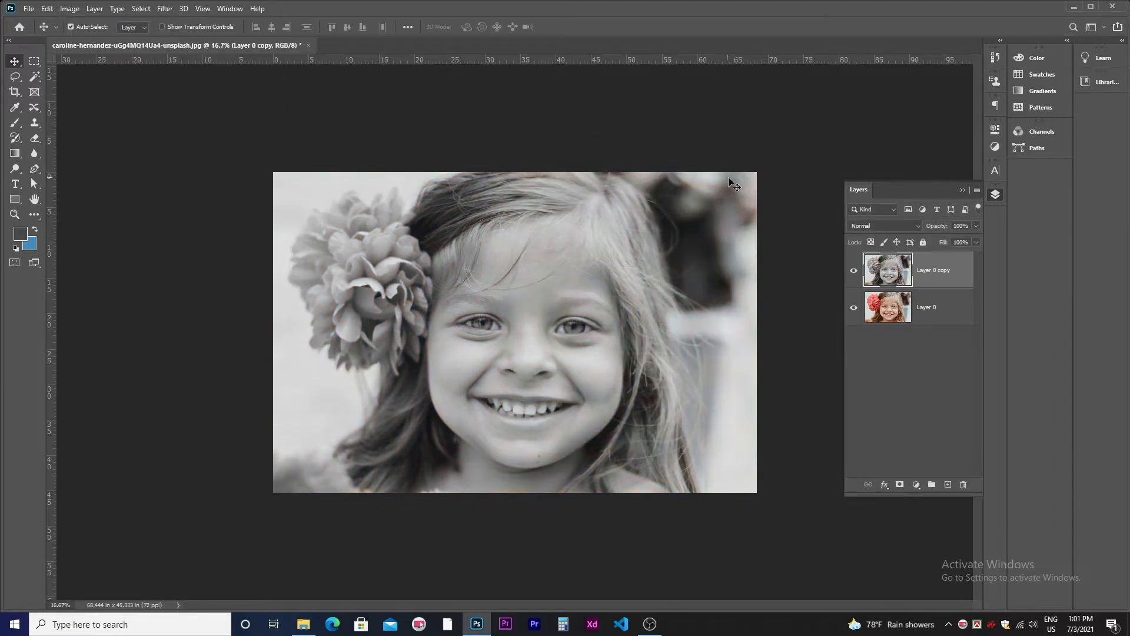
Put the black-and-white layer in a new group and give the group an inverted, fully black layer mask.
drag(942, 283, 931, 483)
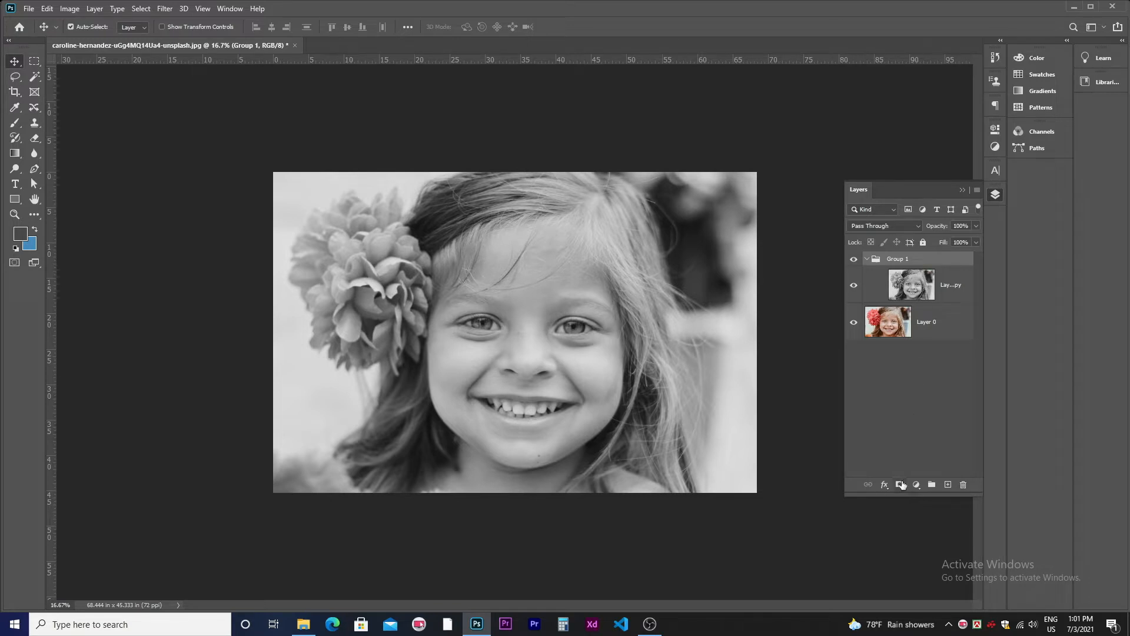
click(960, 294)
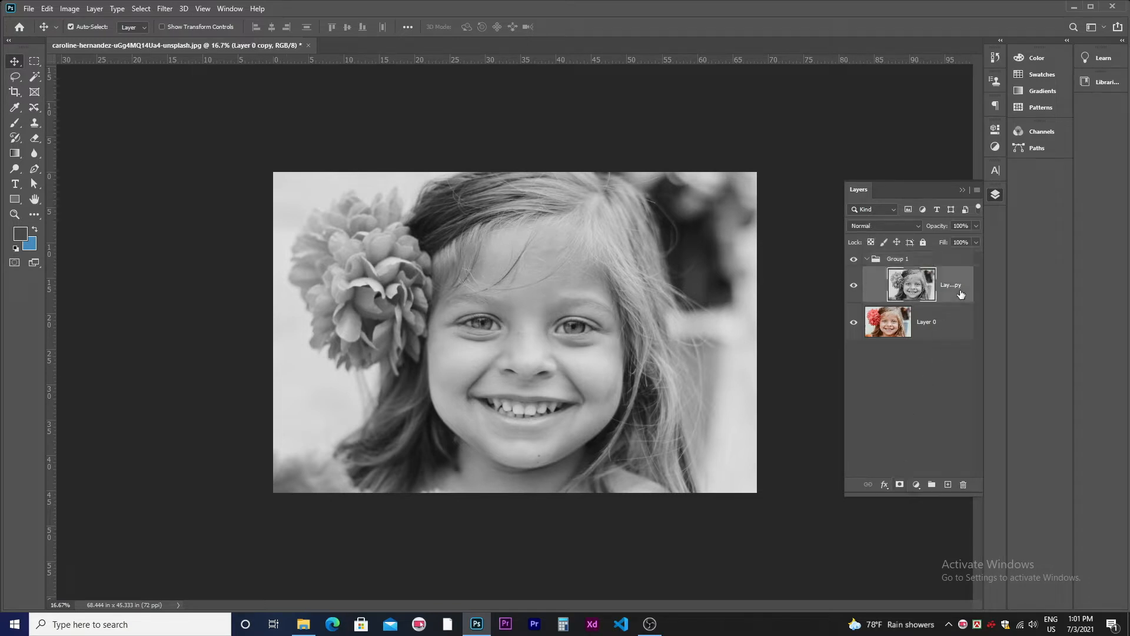
click(954, 260)
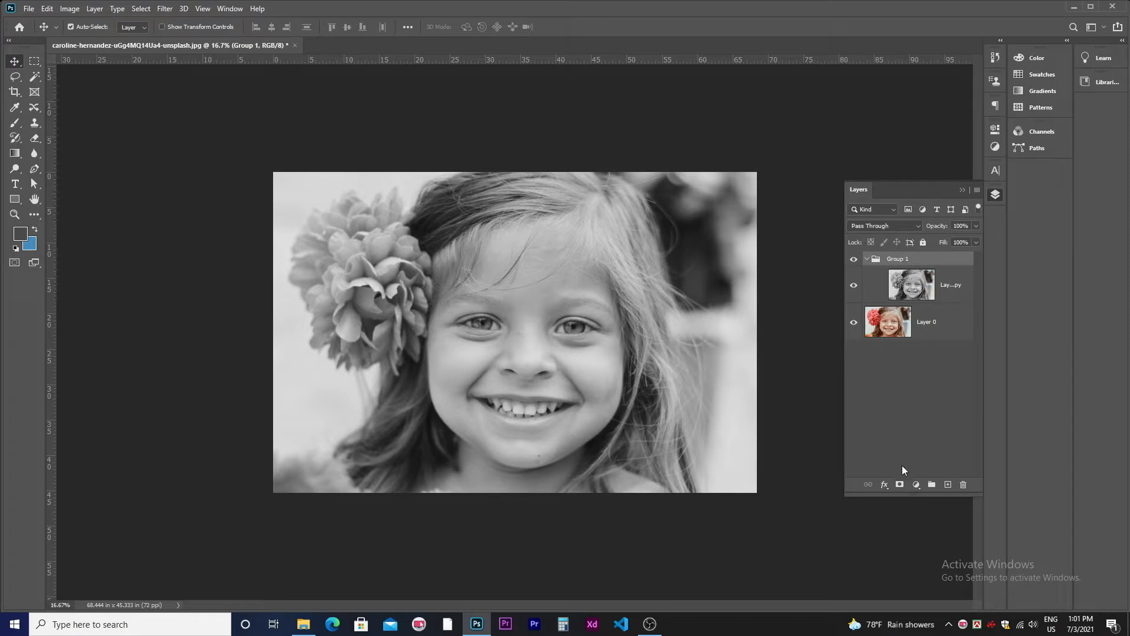
click(899, 484)
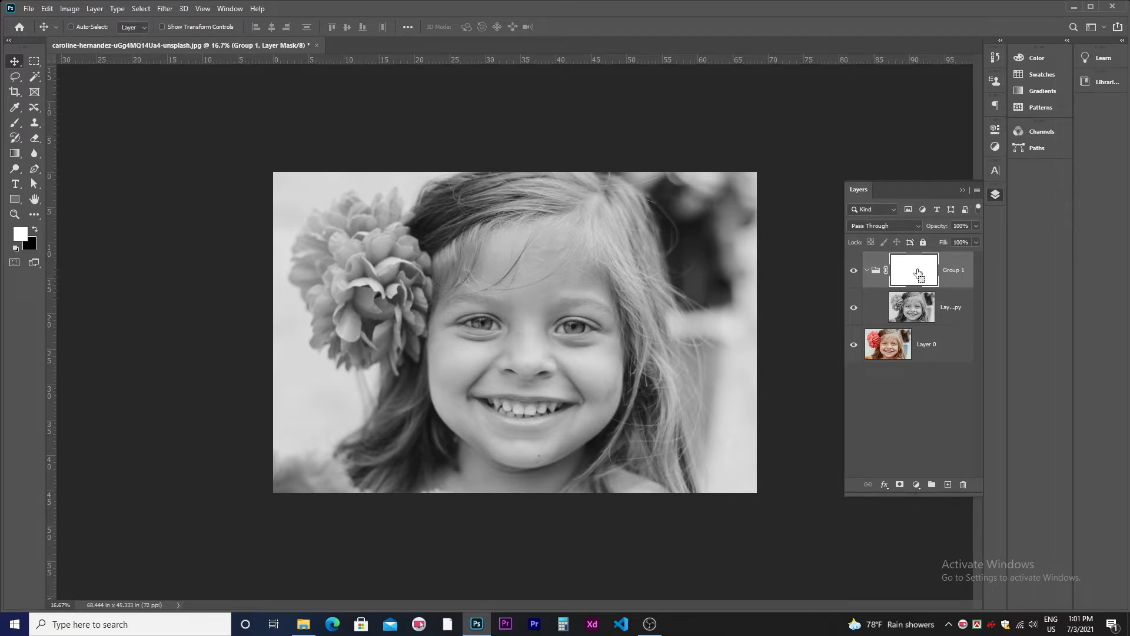
key(ctrl+i)
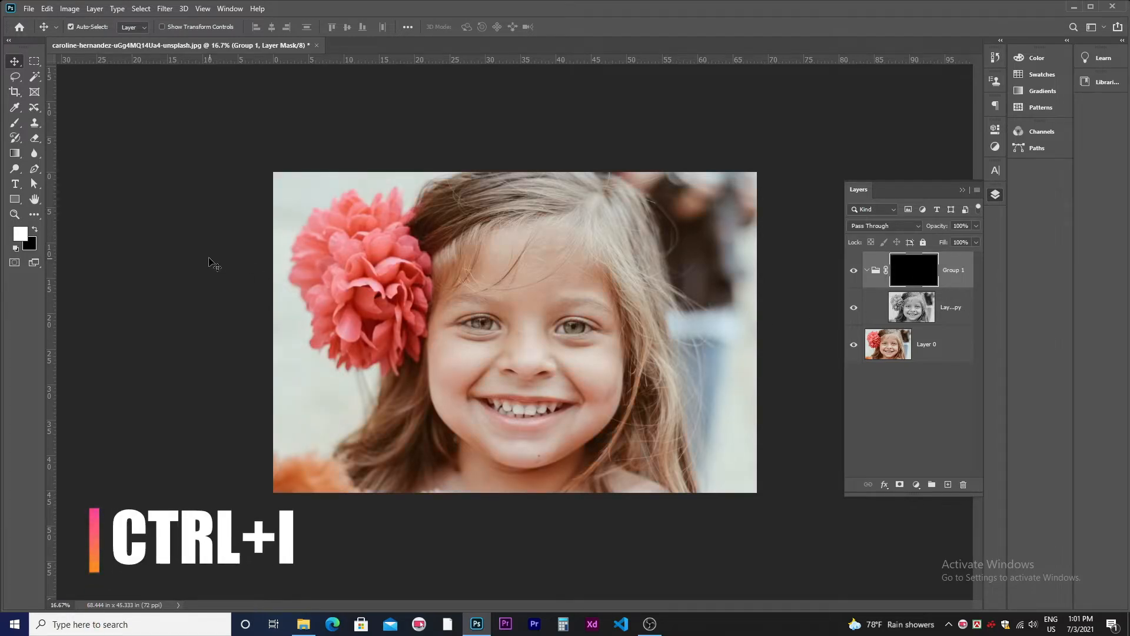
Set up a white Brush for the group mask with 84% opacity and 86% flow.
click(12, 129)
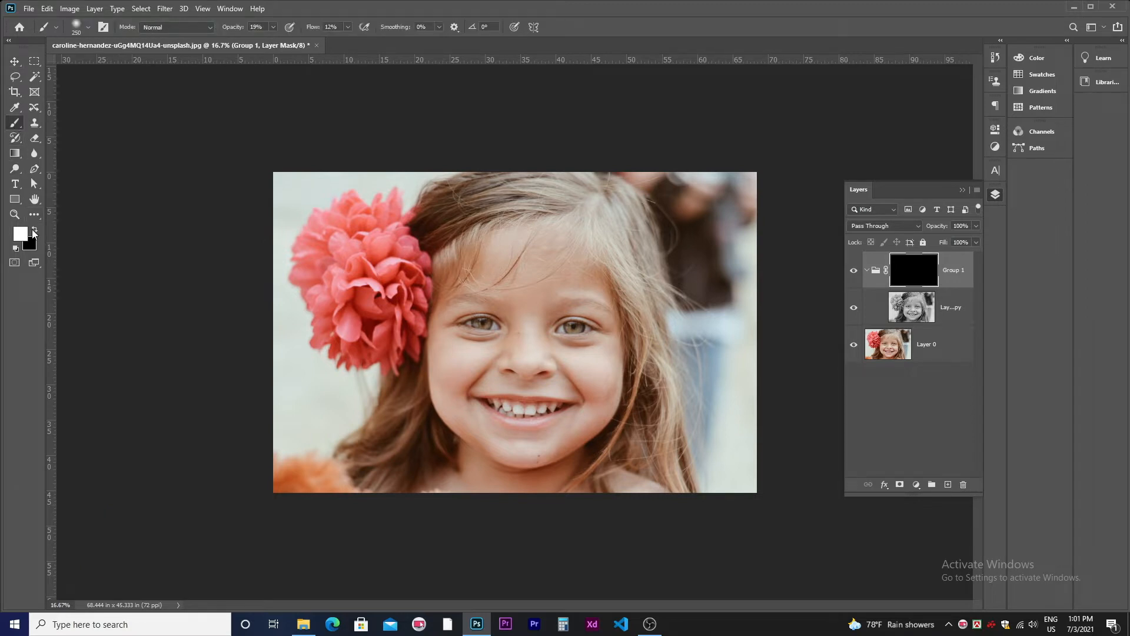
click(33, 233)
click(34, 231)
click(348, 27)
drag(387, 47, 389, 47)
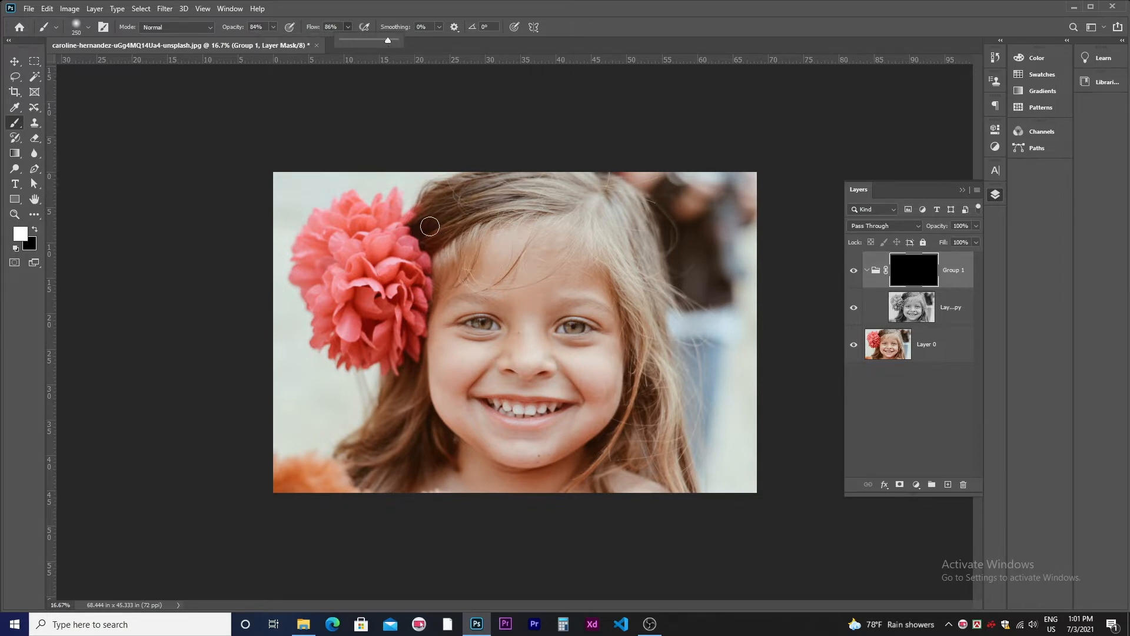
Paint white with a size 500 brush over the eyes, nose, cheeks, mouth and chin on the group mask.
key(ctrl+plus)
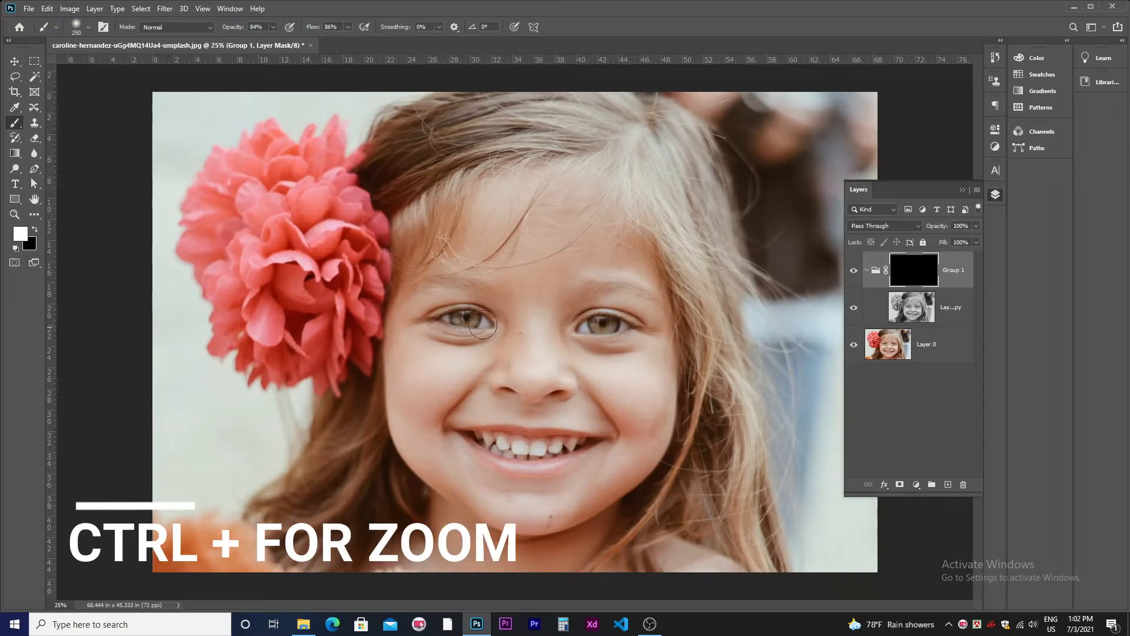
key(bracketright)
key(bracketright)
mouse_move(541, 325)
mouse_down()
mouse_move(511, 343)
mouse_move(473, 312)
mouse_move(457, 342)
mouse_move(422, 323)
mouse_up()
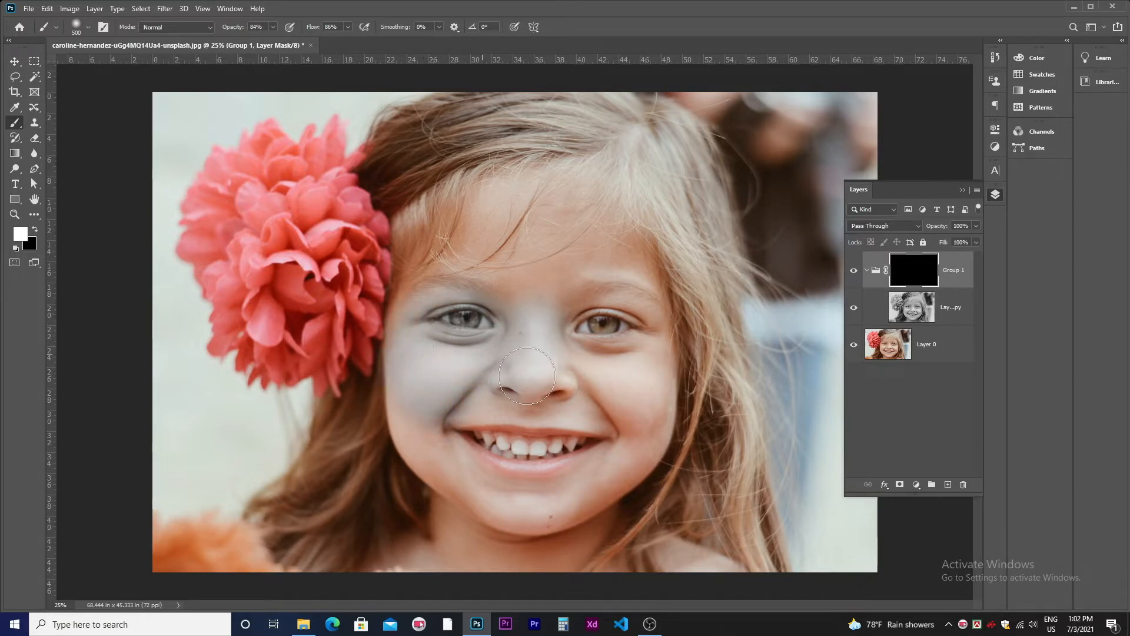
drag(576, 379, 574, 324)
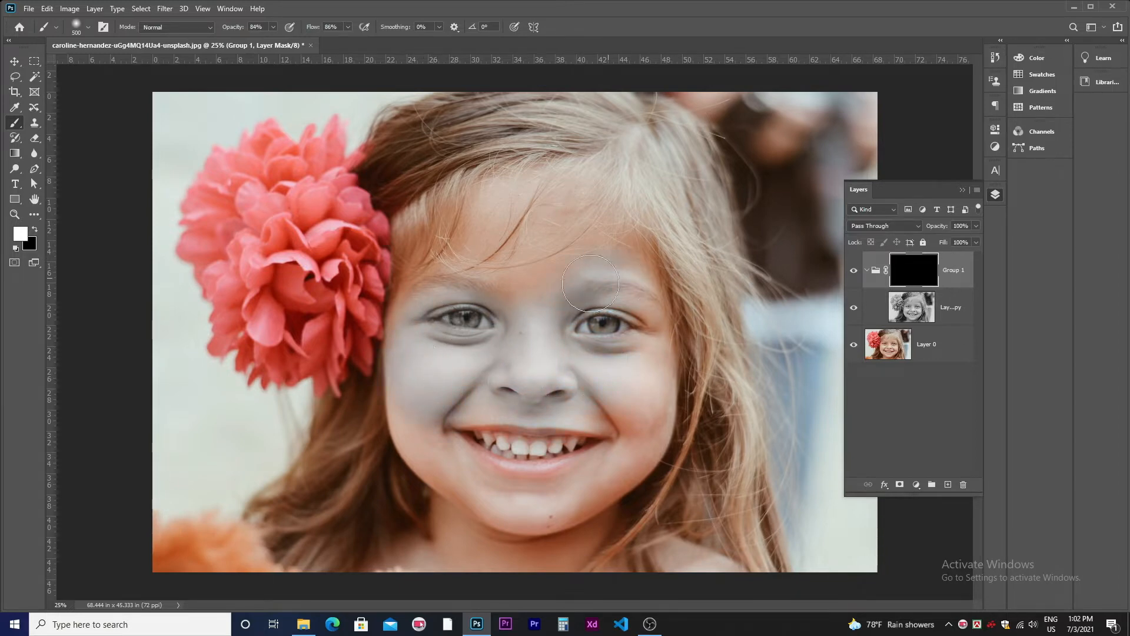
mouse_move(618, 357)
mouse_down()
mouse_move(638, 383)
mouse_move(624, 376)
mouse_move(641, 378)
mouse_up()
drag(630, 441, 564, 467)
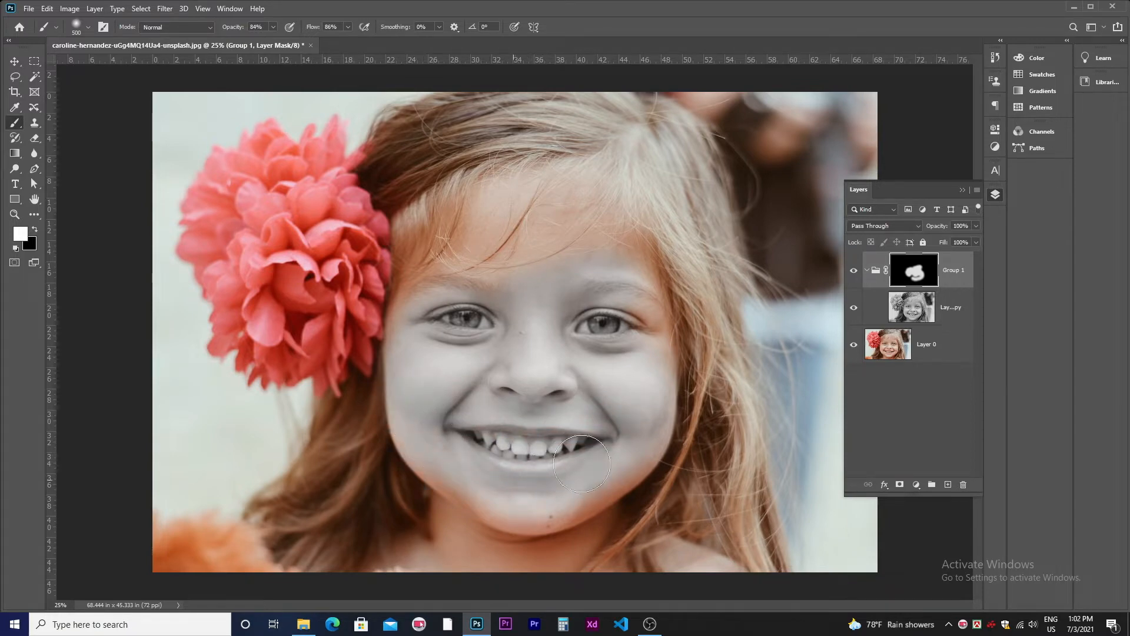
drag(608, 460, 578, 467)
mouse_move(587, 304)
mouse_down()
mouse_move(651, 333)
mouse_move(647, 351)
mouse_move(572, 352)
mouse_up()
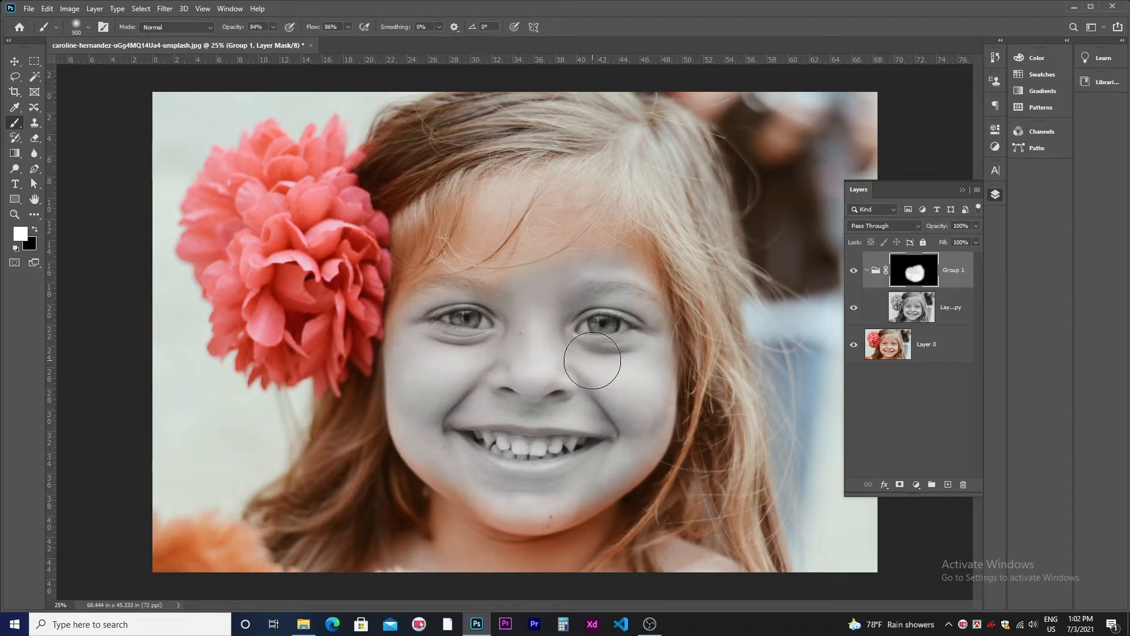
key(ctrl+minus)
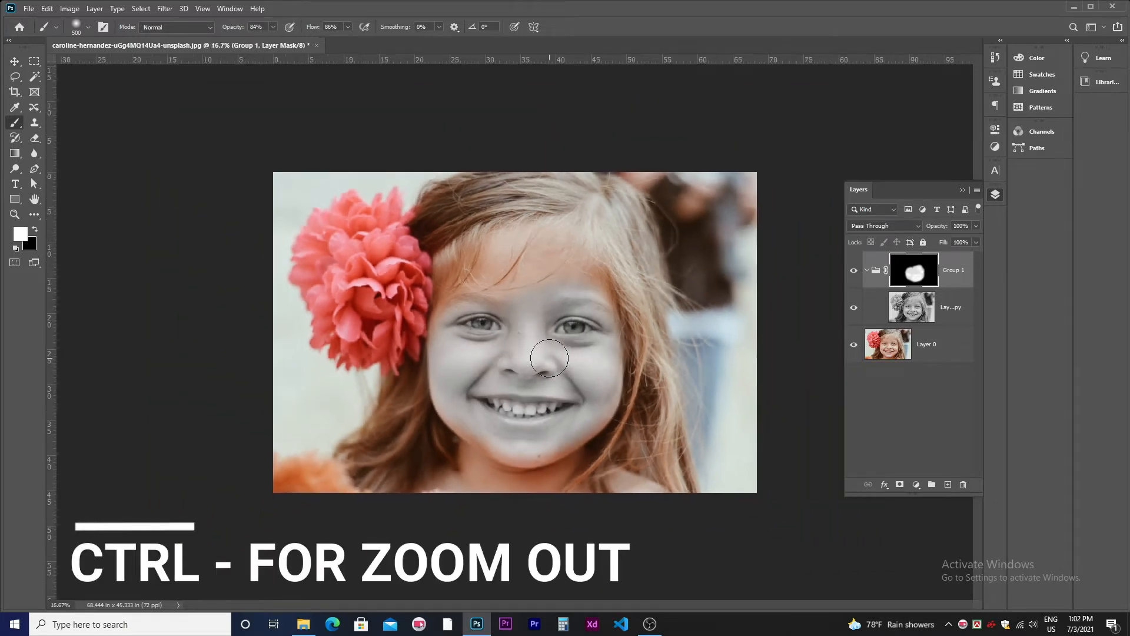
Lower the brush to 12% opacity and 21% flow for softer mask painting.
key(bracketleft)
key(bracketleft)
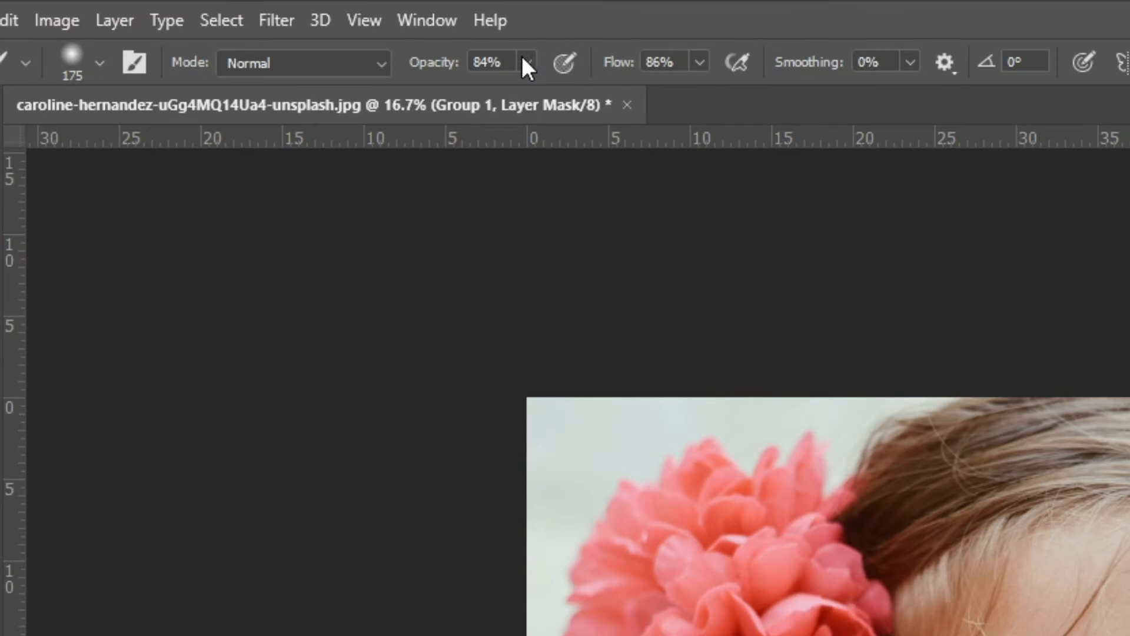
click(526, 61)
drag(518, 90, 437, 89)
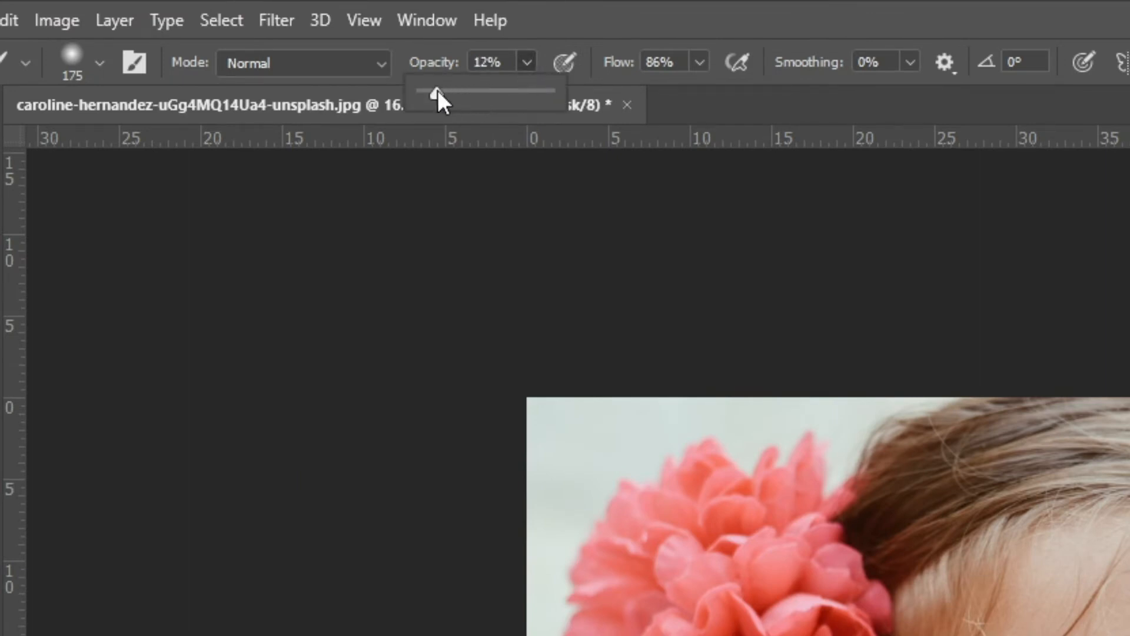
click(698, 61)
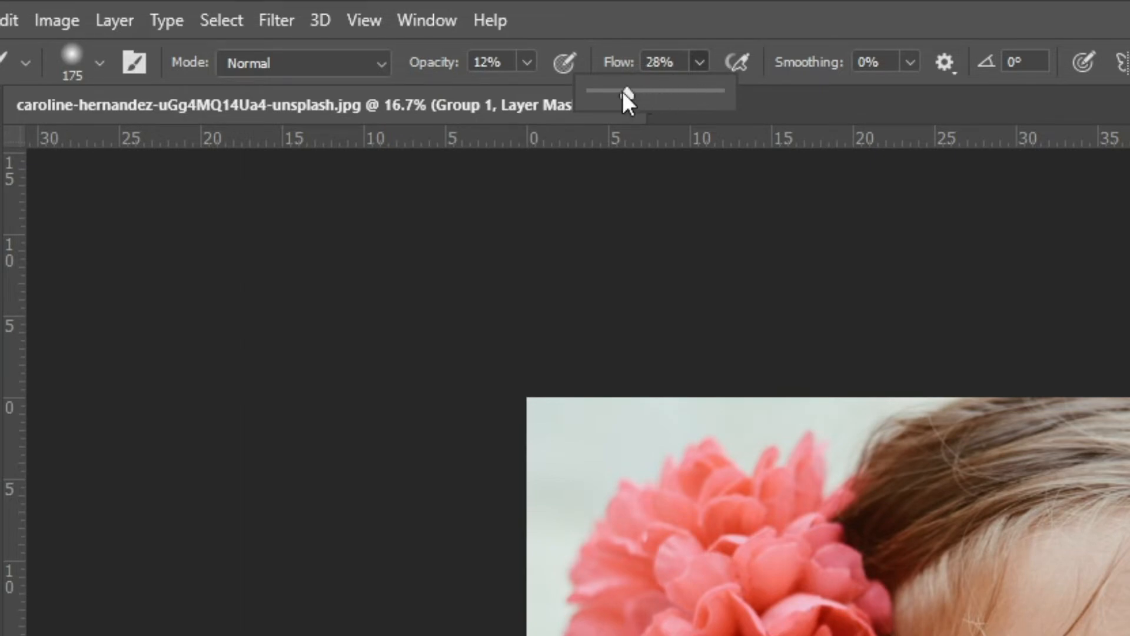
drag(621, 90, 618, 88)
key(Return)
key(bracketleft)
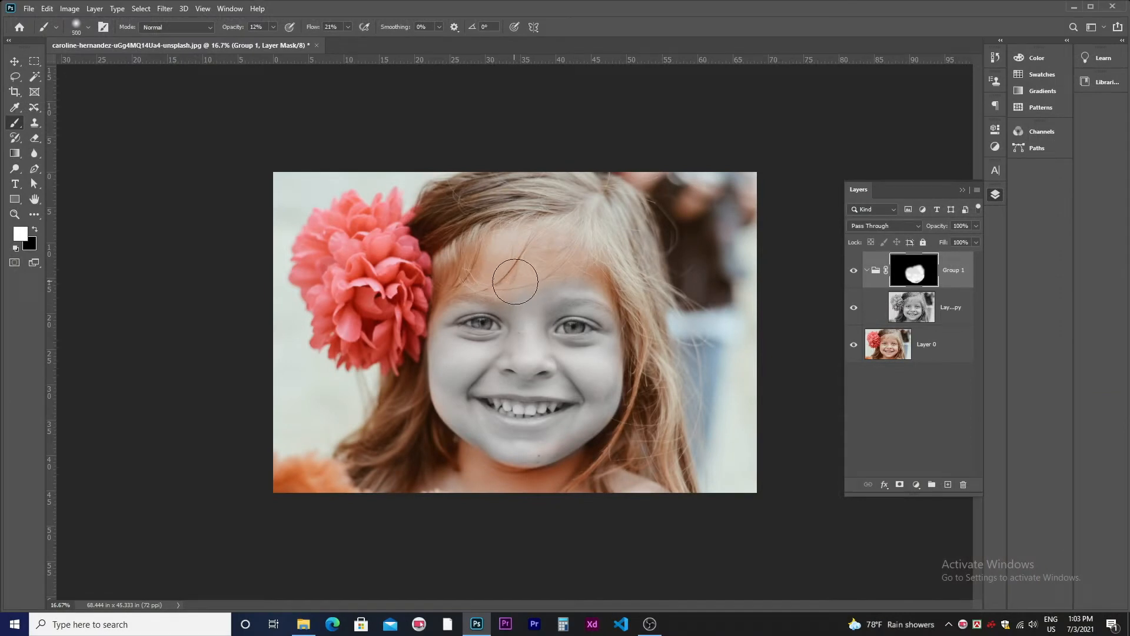
Brush softly over the girl's forehead and brow on the group mask, enlarging the brush to size 800.
key(bracketright)
mouse_move(495, 265)
mouse_down()
mouse_move(452, 286)
mouse_move(471, 264)
mouse_move(457, 297)
mouse_move(493, 268)
mouse_move(503, 283)
mouse_move(533, 264)
mouse_move(518, 289)
mouse_move(536, 266)
mouse_move(518, 285)
mouse_move(506, 251)
mouse_move(459, 299)
mouse_move(481, 264)
mouse_move(524, 276)
mouse_move(543, 260)
mouse_move(550, 292)
mouse_move(515, 284)
mouse_move(503, 260)
mouse_move(488, 314)
mouse_move(526, 279)
mouse_move(558, 273)
mouse_move(574, 293)
mouse_move(568, 272)
mouse_move(603, 296)
mouse_move(591, 276)
mouse_move(526, 285)
mouse_move(540, 257)
mouse_move(552, 258)
mouse_move(542, 274)
mouse_move(505, 294)
mouse_move(524, 273)
mouse_move(485, 294)
mouse_move(484, 281)
mouse_move(481, 300)
mouse_move(545, 254)
mouse_move(547, 275)
mouse_move(506, 309)
mouse_move(564, 273)
mouse_move(536, 295)
mouse_move(551, 263)
mouse_move(543, 272)
mouse_move(564, 299)
mouse_move(578, 291)
mouse_move(573, 261)
mouse_move(581, 276)
mouse_move(531, 288)
mouse_move(540, 264)
mouse_move(569, 265)
mouse_move(551, 280)
mouse_move(584, 270)
mouse_move(568, 279)
mouse_move(586, 240)
mouse_move(568, 291)
mouse_move(574, 281)
mouse_move(589, 297)
mouse_move(529, 328)
mouse_move(473, 335)
mouse_move(469, 308)
mouse_up()
key(bracketright)
key(ctrl+plus)
key(ctrl+plus)
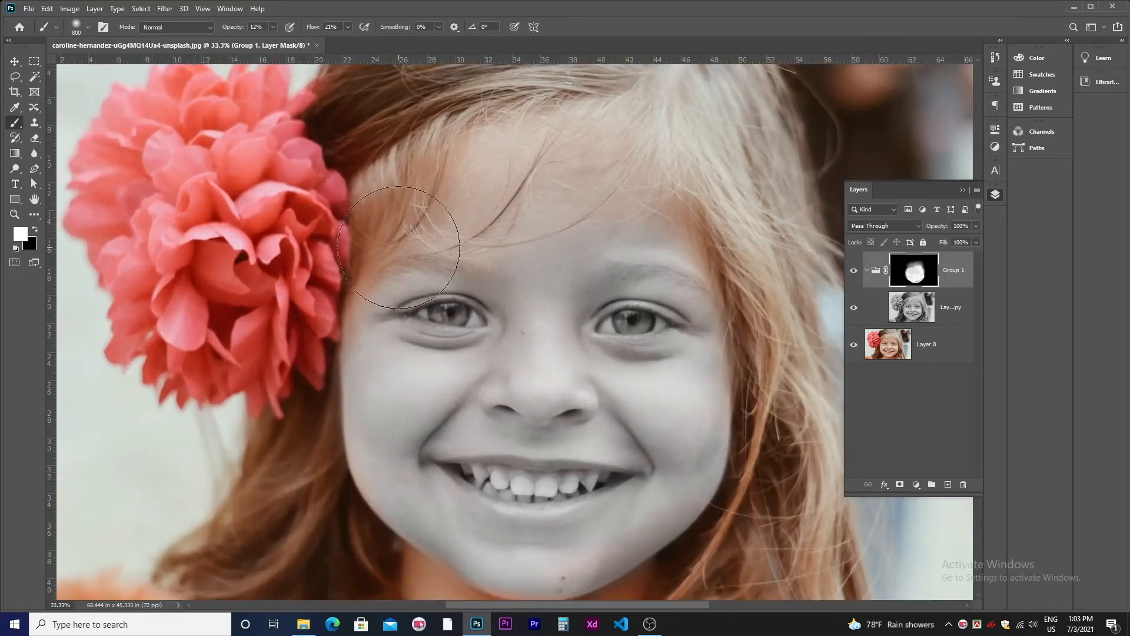
Blend the mask along the jaw, cheeks and hairline of the face with a soft size 250 brush.
key(bracketleft)
key(bracketleft)
key(bracketleft)
key(bracketleft)
key(bracketleft)
key(bracketleft)
mouse_move(459, 421)
mouse_down()
mouse_move(442, 374)
mouse_move(433, 253)
mouse_up()
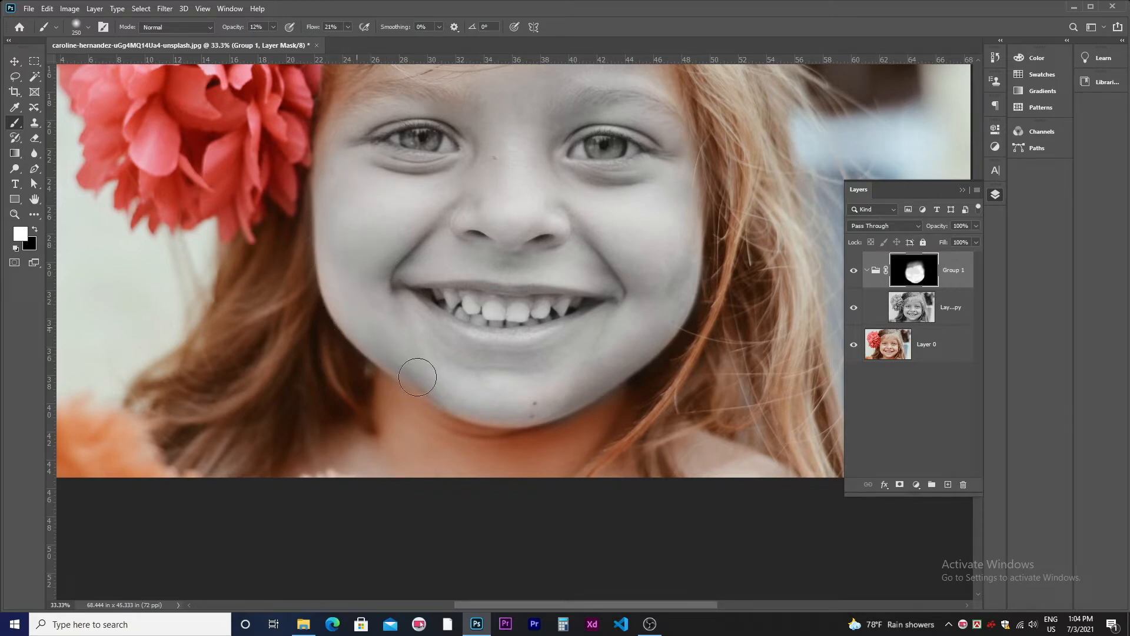
drag(423, 207, 425, 351)
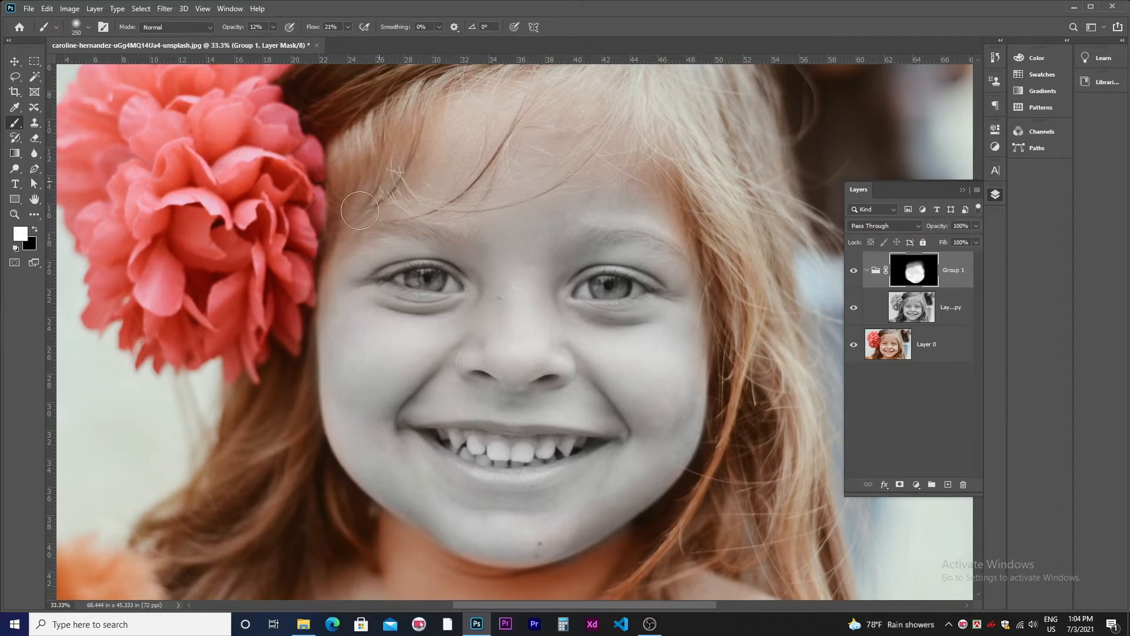
drag(500, 179, 488, 253)
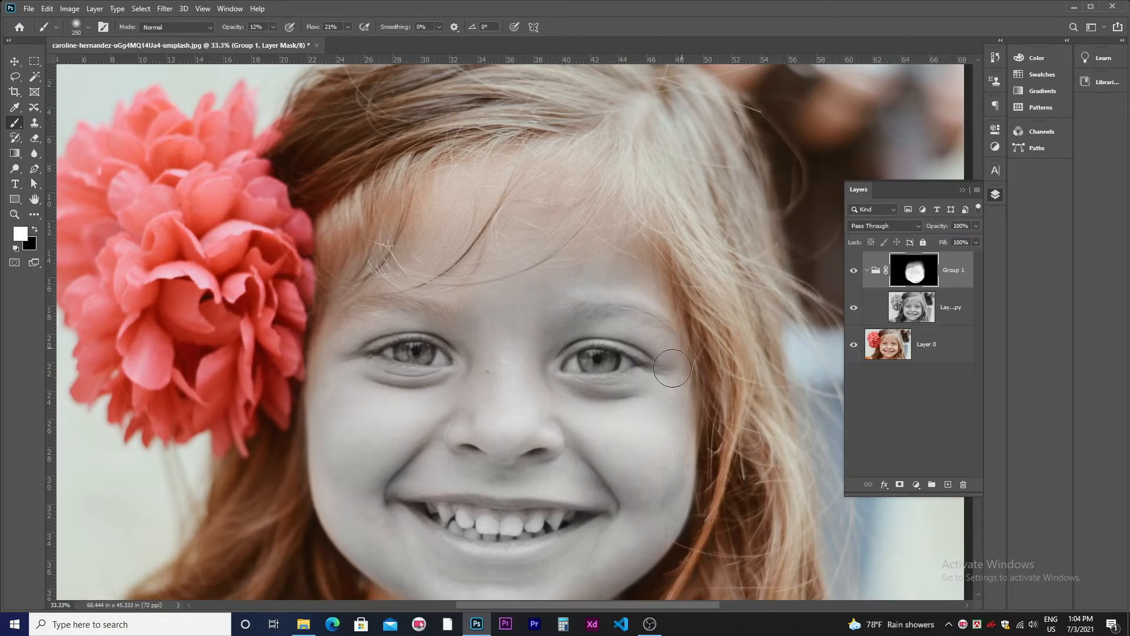
scroll(681, 379, down, 4)
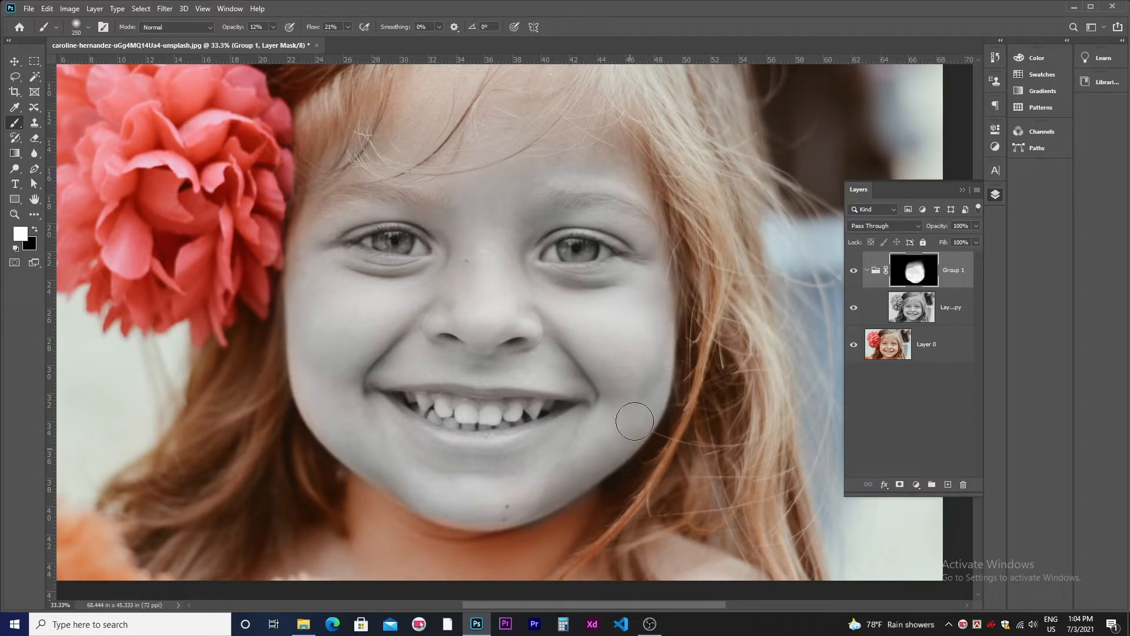
scroll(629, 328, up, 3)
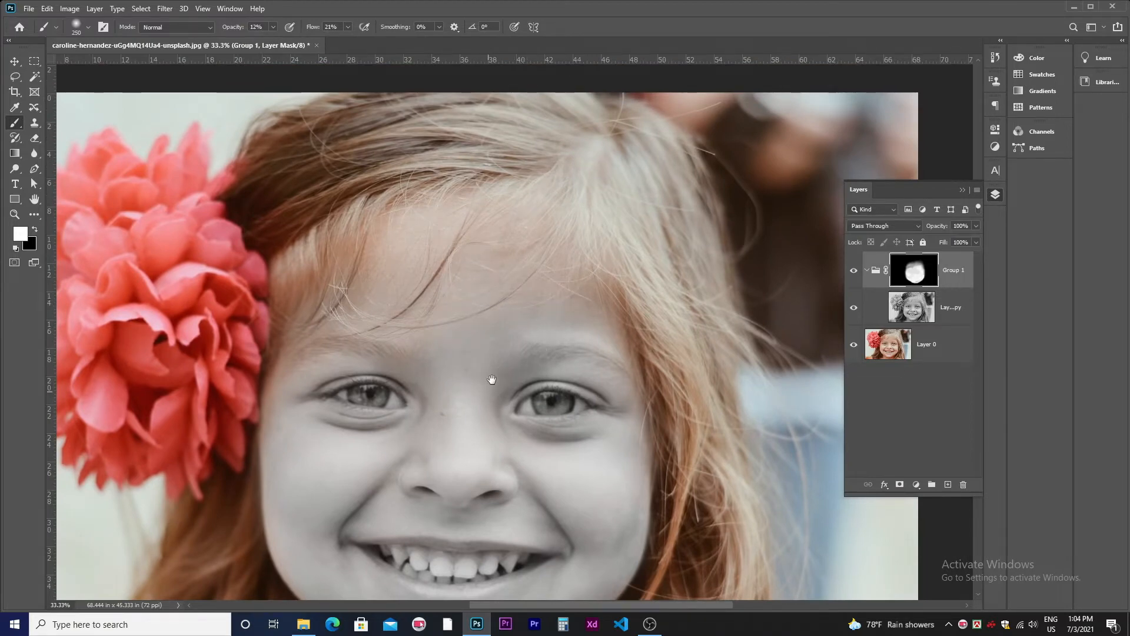
drag(492, 378, 500, 295)
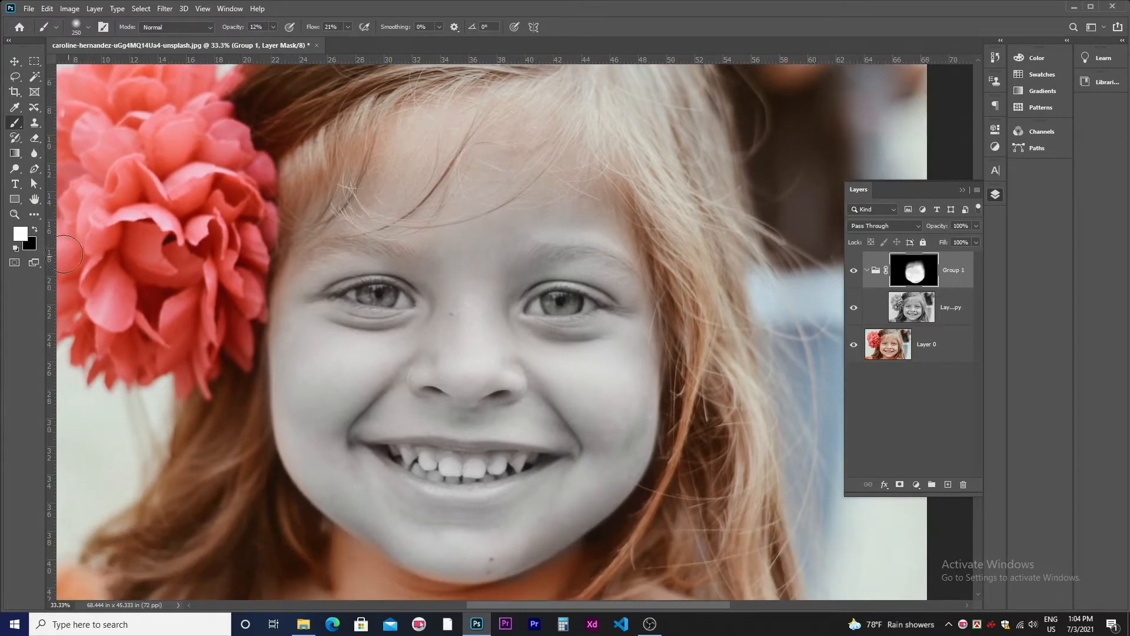
Switch the brush colour to black and set its opacity to 38% and its flow to 42%.
click(36, 230)
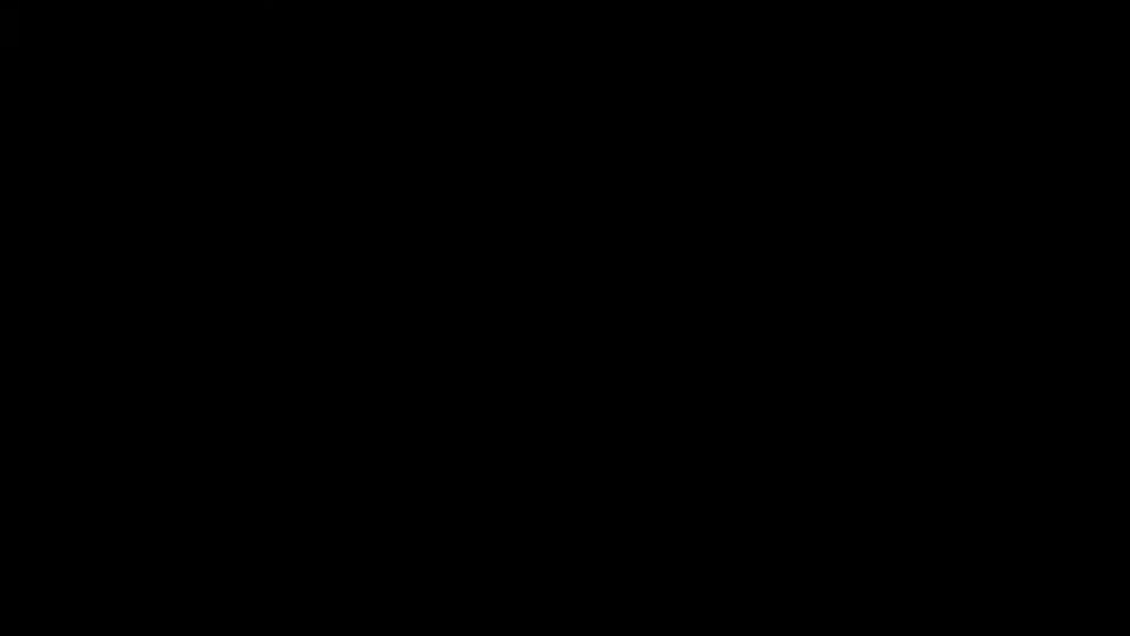
click(273, 27)
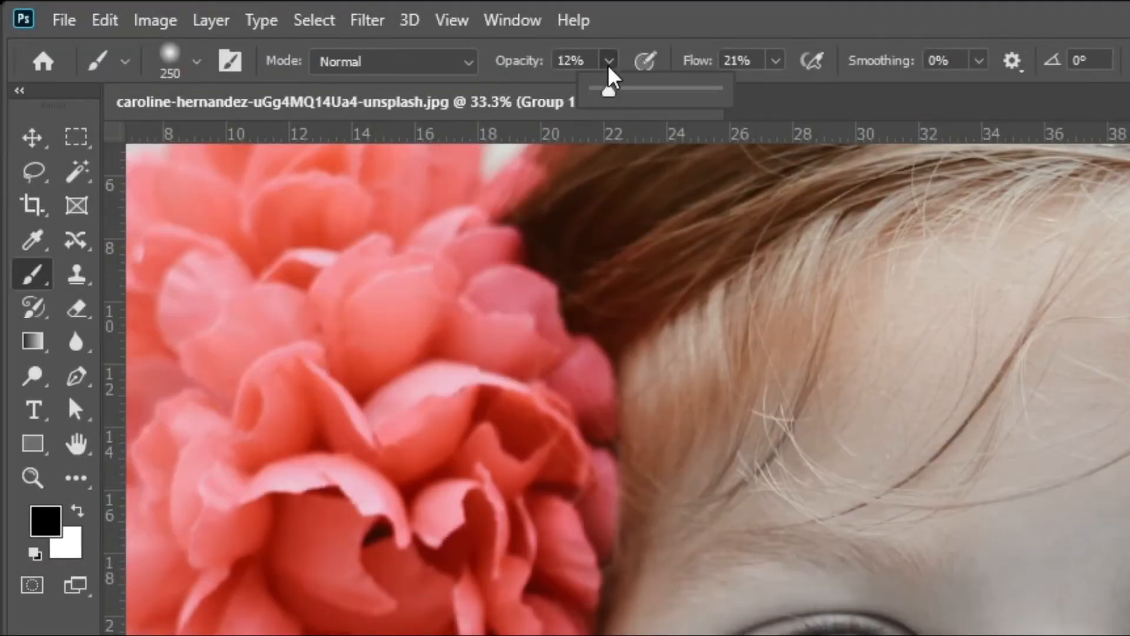
drag(278, 40, 285, 41)
drag(634, 93, 640, 91)
click(776, 60)
drag(775, 83, 802, 90)
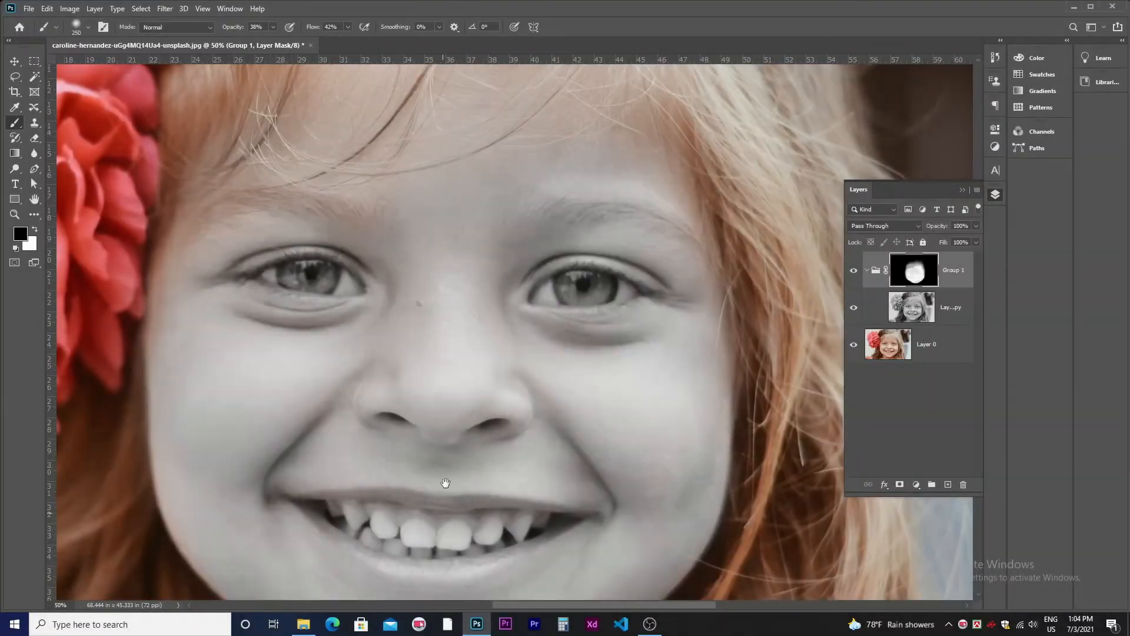
Paint black over the lips and teeth on the group mask with a size 100 brush to restore their colour.
mouse_move(444, 479)
mouse_down()
mouse_move(470, 391)
mouse_move(469, 415)
mouse_up()
key(bracketleft)
key(bracketleft)
key(bracketleft)
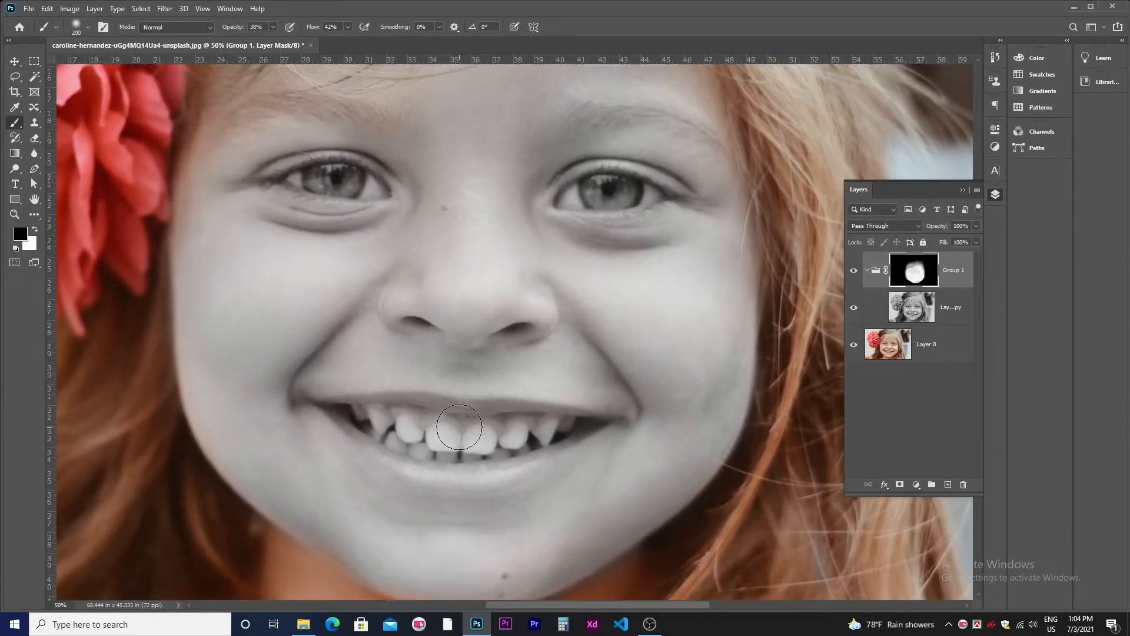
key(bracketleft)
key(bracketleft)
mouse_move(464, 416)
mouse_down()
mouse_move(430, 414)
mouse_move(503, 413)
mouse_move(452, 411)
mouse_move(472, 429)
mouse_move(526, 423)
mouse_move(435, 433)
mouse_move(525, 441)
mouse_move(451, 446)
mouse_move(497, 447)
mouse_move(463, 459)
mouse_move(499, 462)
mouse_up()
mouse_move(384, 446)
mouse_down()
mouse_move(336, 414)
mouse_move(367, 435)
mouse_up()
mouse_move(539, 428)
mouse_down()
mouse_move(581, 427)
mouse_move(538, 445)
mouse_move(588, 429)
mouse_move(494, 415)
mouse_move(579, 417)
mouse_move(343, 409)
mouse_move(508, 405)
mouse_up()
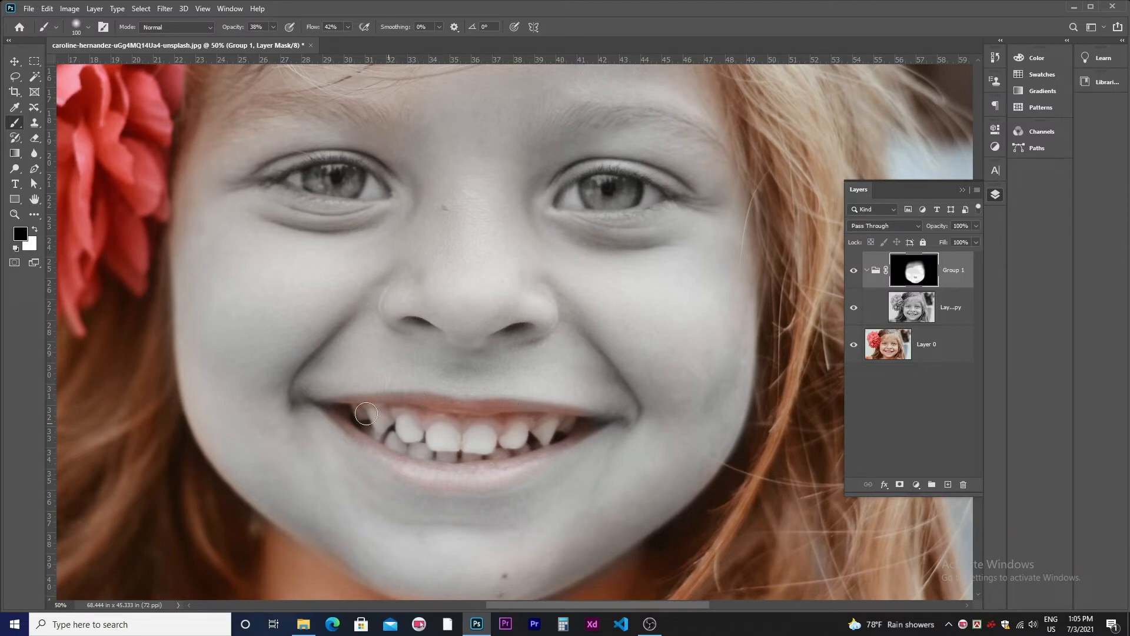
mouse_move(369, 422)
mouse_down()
mouse_move(330, 410)
mouse_move(396, 458)
mouse_move(360, 435)
mouse_up()
mouse_move(557, 447)
mouse_down()
mouse_move(612, 424)
mouse_move(565, 421)
mouse_up()
click(411, 421)
mouse_move(386, 417)
mouse_down()
mouse_move(396, 437)
mouse_move(438, 446)
mouse_move(373, 418)
mouse_move(399, 440)
mouse_move(490, 429)
mouse_up()
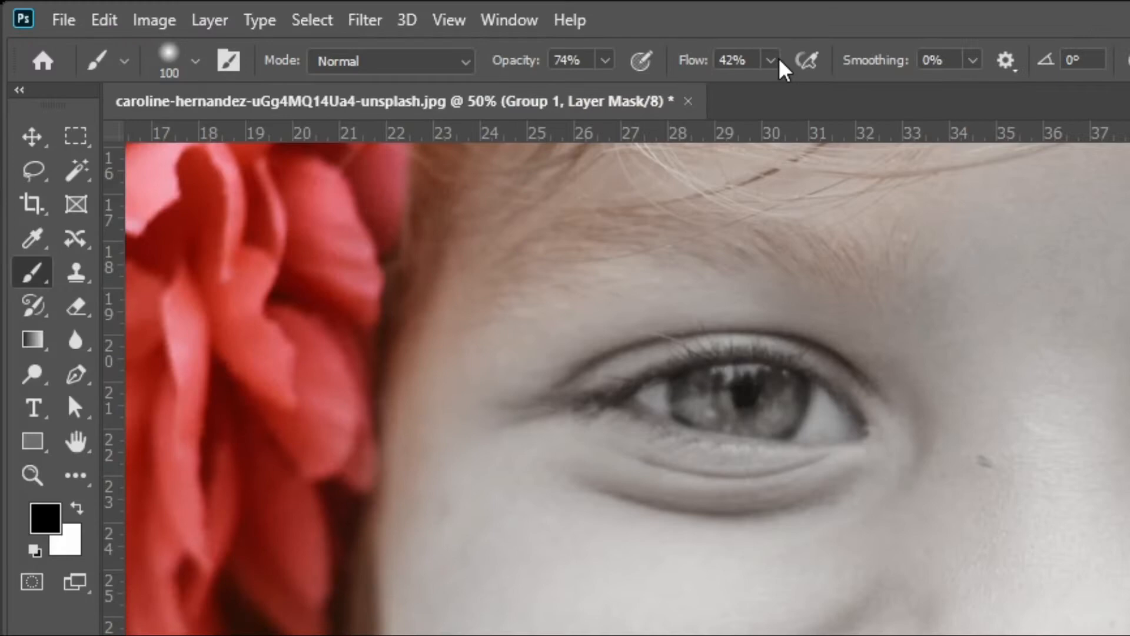
Raise the flow of the black mask brush to 74%.
click(347, 26)
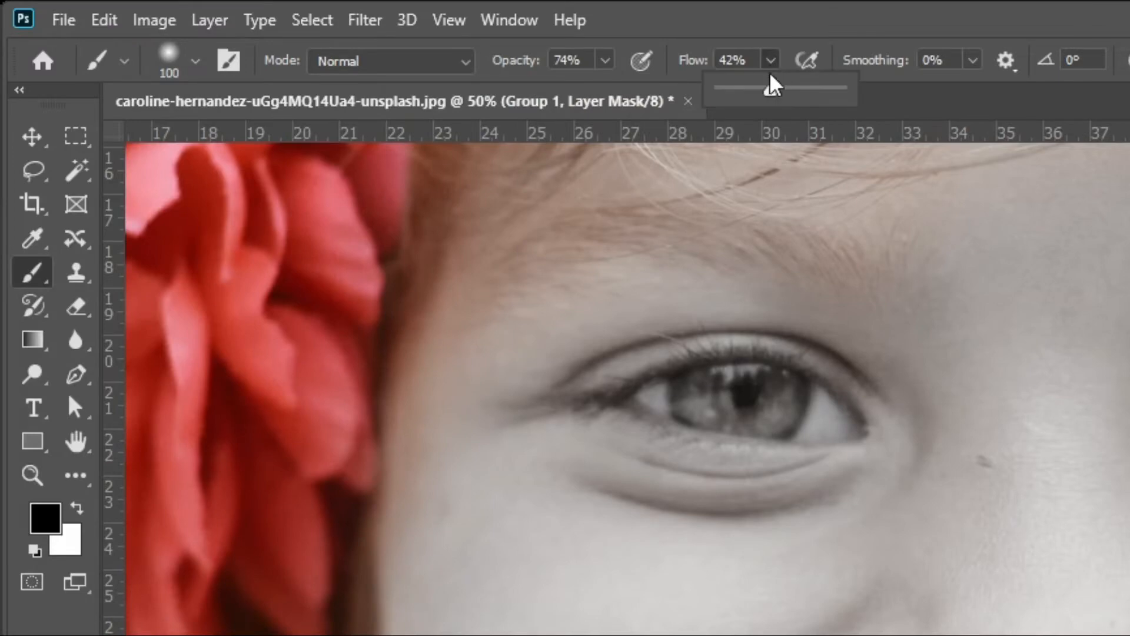
drag(771, 85, 809, 97)
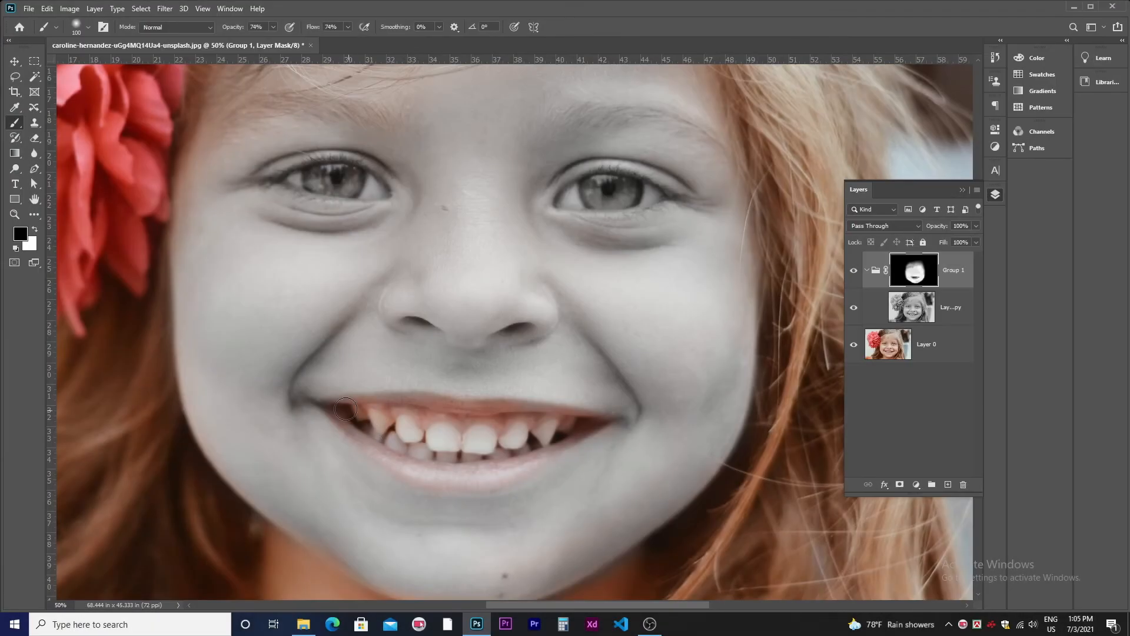
Paint black over the upper lip, lower lip and teeth on the group mask, reducing the brush to size 45.
mouse_move(345, 408)
mouse_down()
mouse_move(395, 457)
mouse_move(363, 442)
mouse_move(386, 459)
mouse_move(445, 477)
mouse_move(462, 480)
mouse_move(416, 462)
mouse_move(494, 474)
mouse_move(434, 468)
mouse_move(460, 474)
mouse_move(517, 465)
mouse_move(491, 473)
mouse_move(501, 475)
mouse_move(538, 463)
mouse_move(486, 472)
mouse_move(529, 458)
mouse_move(560, 429)
mouse_move(519, 444)
mouse_move(561, 431)
mouse_move(532, 455)
mouse_move(561, 444)
mouse_move(469, 424)
mouse_up()
mouse_move(444, 442)
mouse_down()
mouse_move(372, 415)
mouse_move(426, 449)
mouse_move(385, 442)
mouse_move(517, 442)
mouse_move(566, 429)
mouse_move(534, 417)
mouse_up()
mouse_move(396, 408)
mouse_down()
mouse_move(365, 415)
mouse_move(395, 413)
mouse_up()
key(bracketleft)
key(bracketleft)
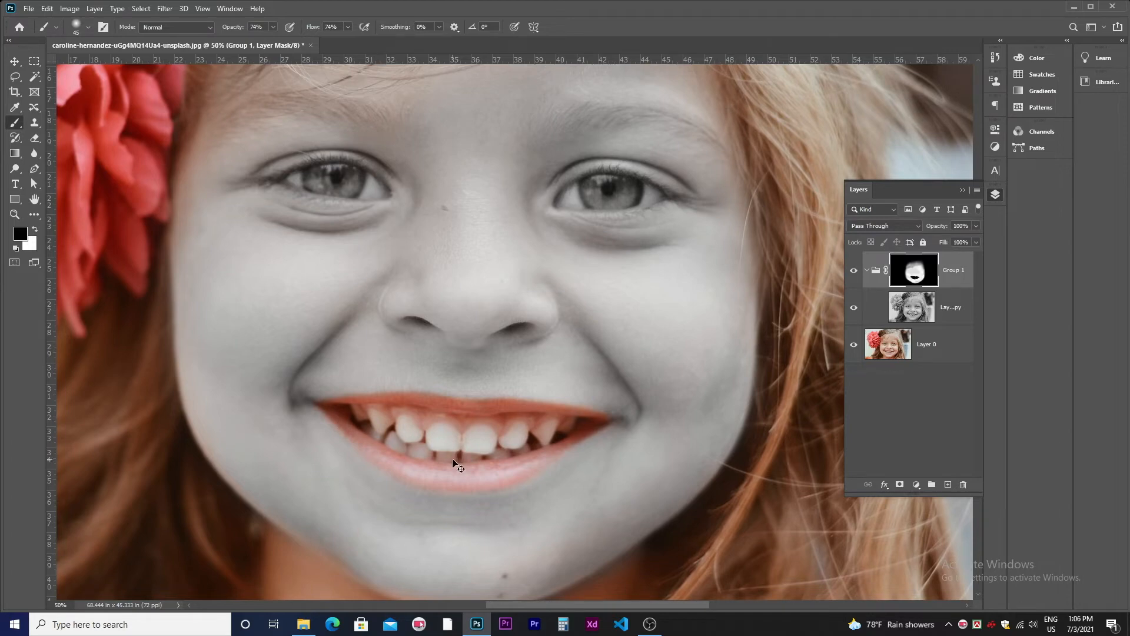
Place Argentina flag.png as an embedded image in the portrait and convert its layer to a smart object.
key(ctrl+minus)
key(ctrl+minus)
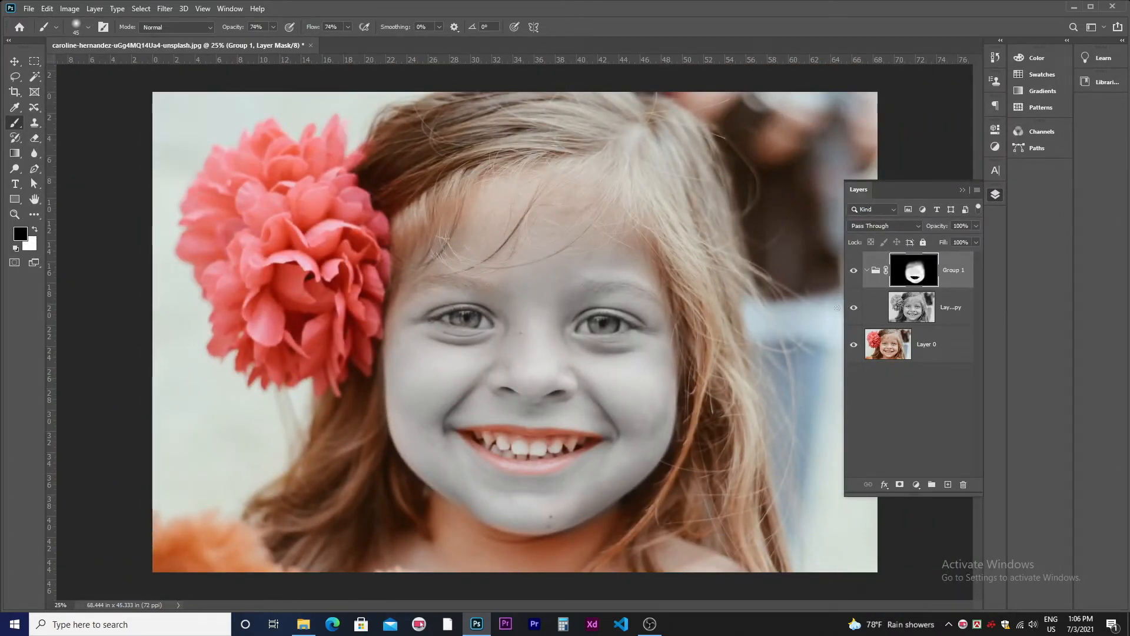
click(32, 9)
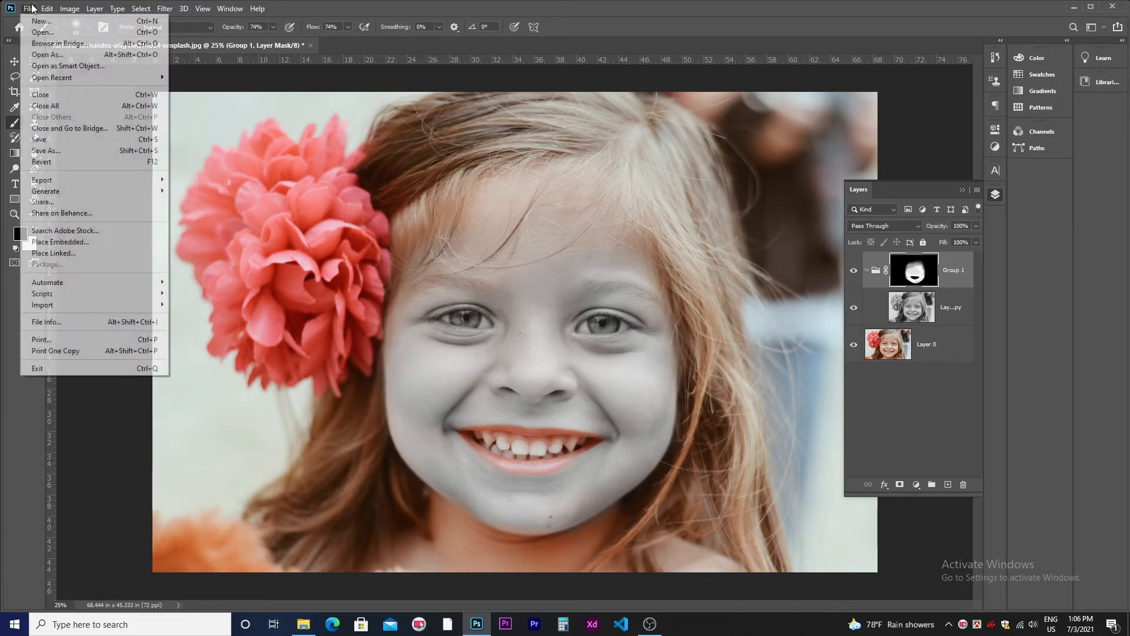
click(52, 242)
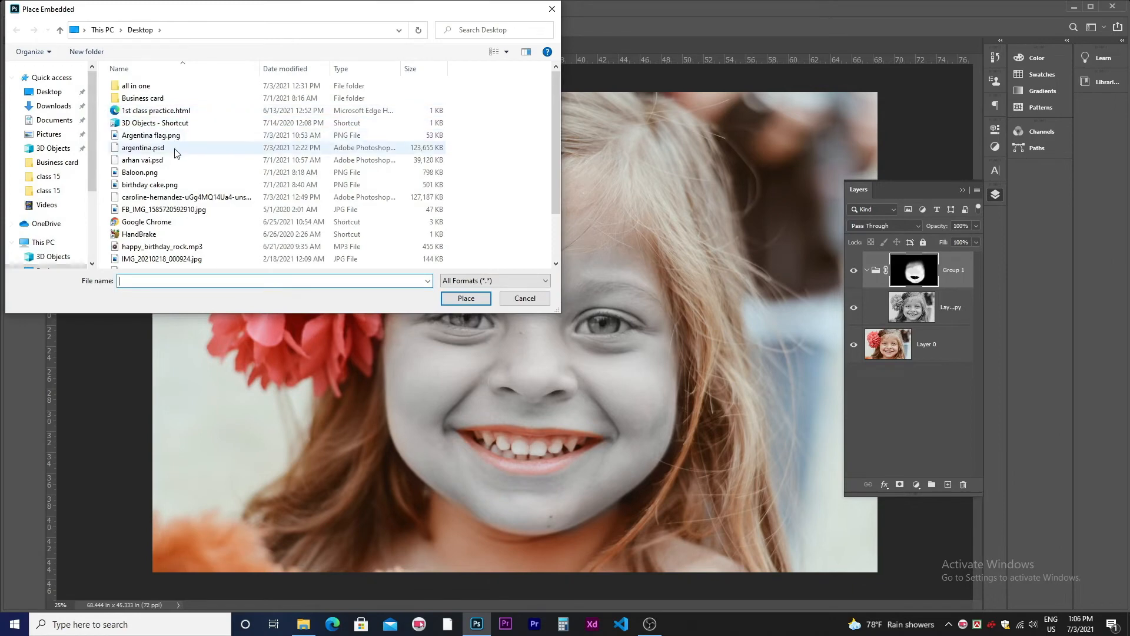
click(176, 136)
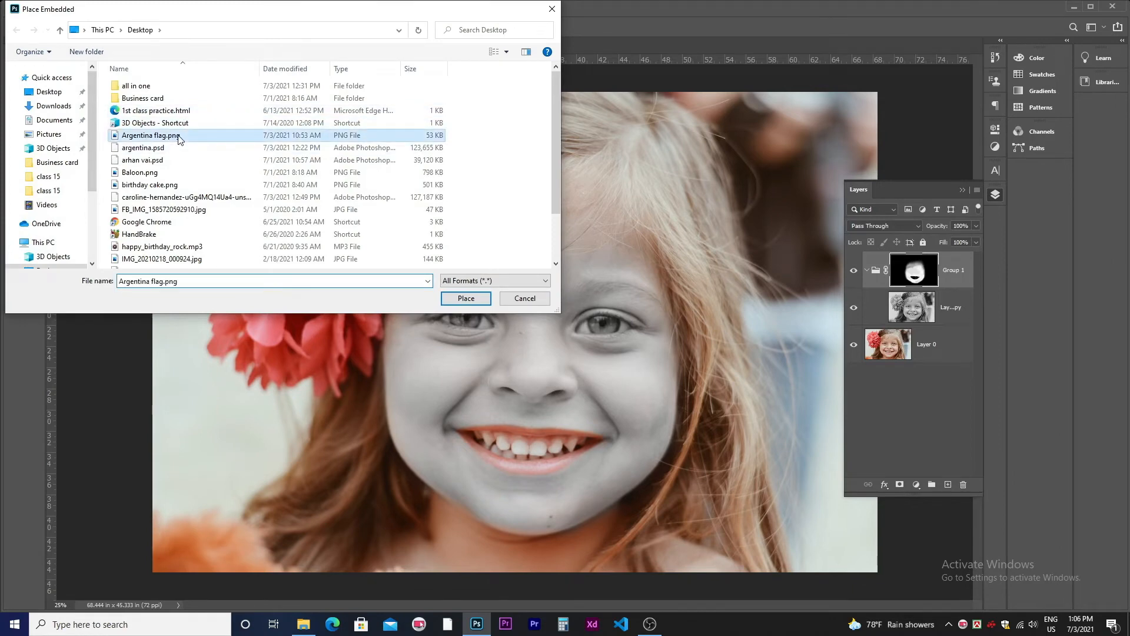
click(466, 298)
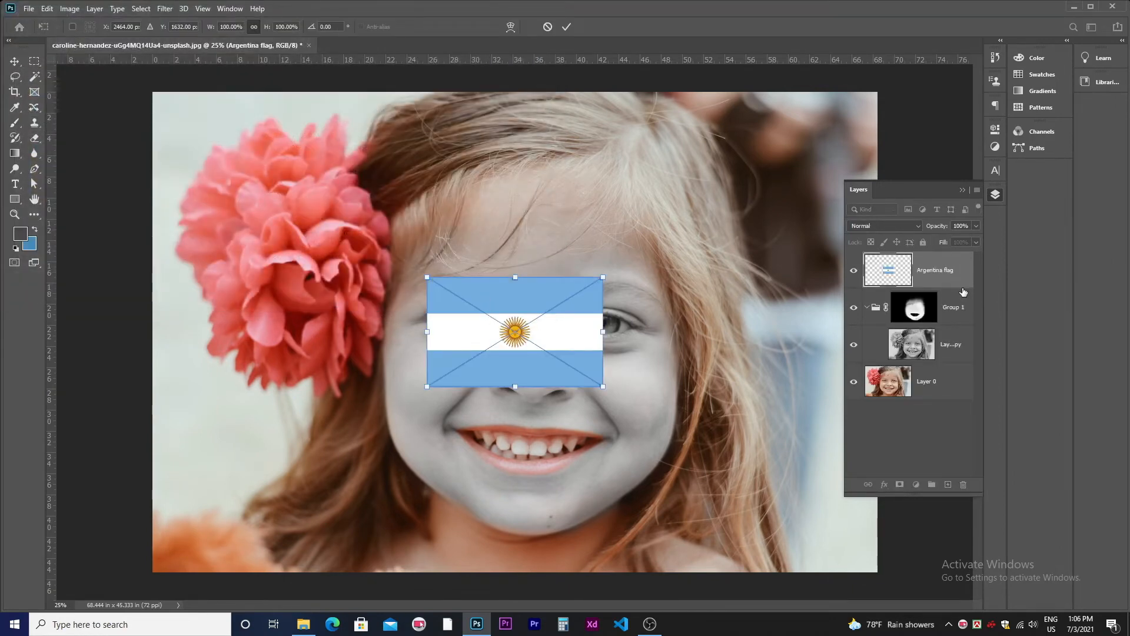
key(Return)
key(b)
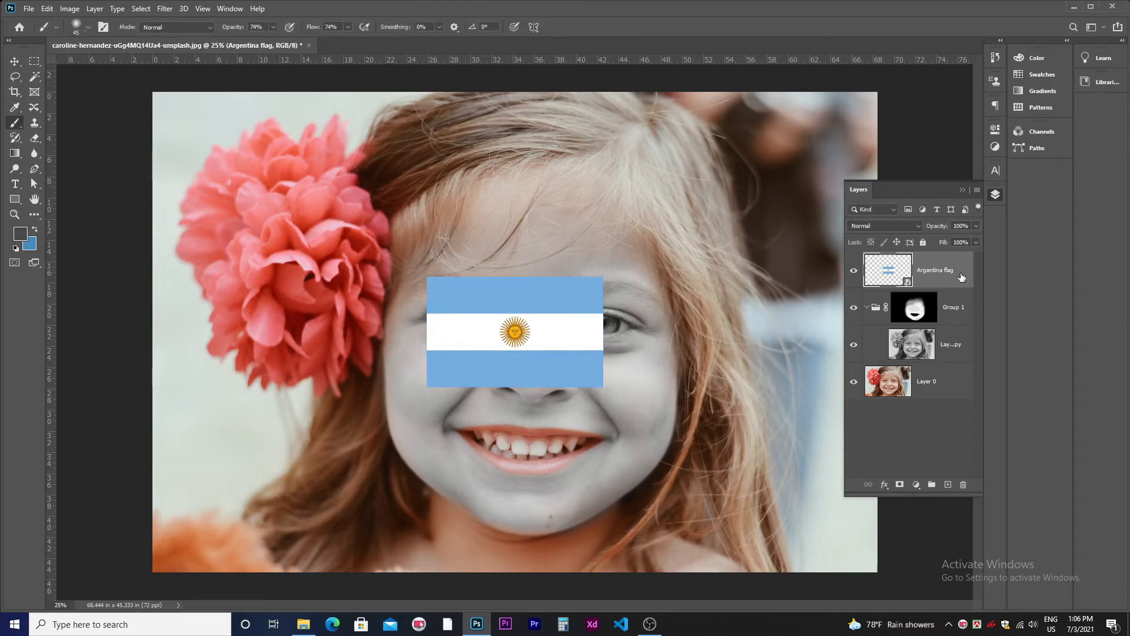
right_click(961, 277)
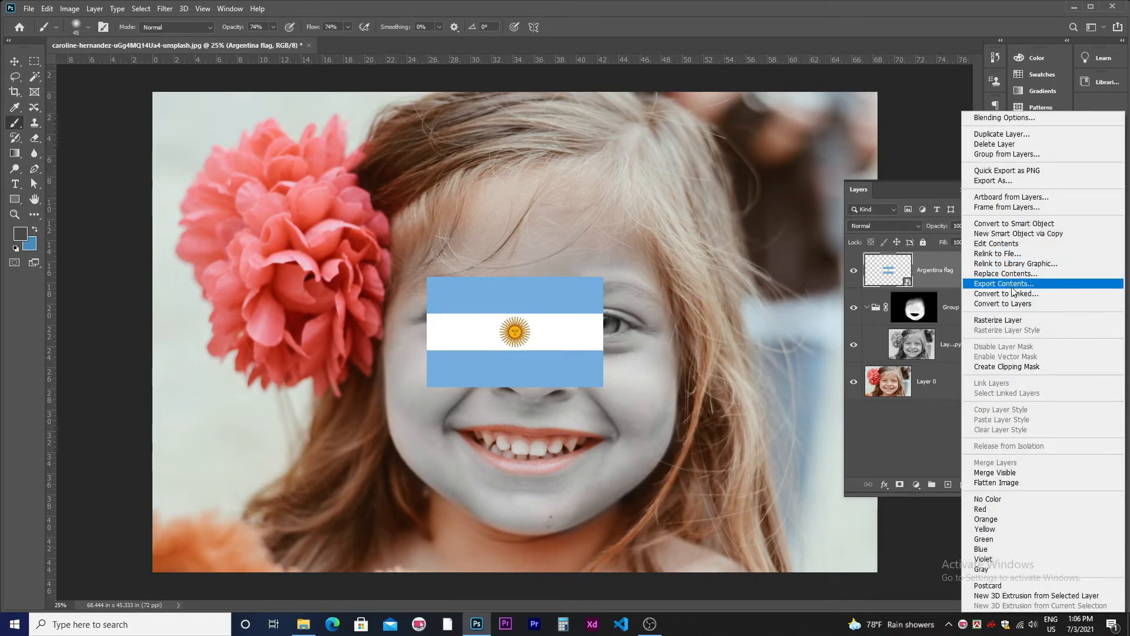
click(1020, 225)
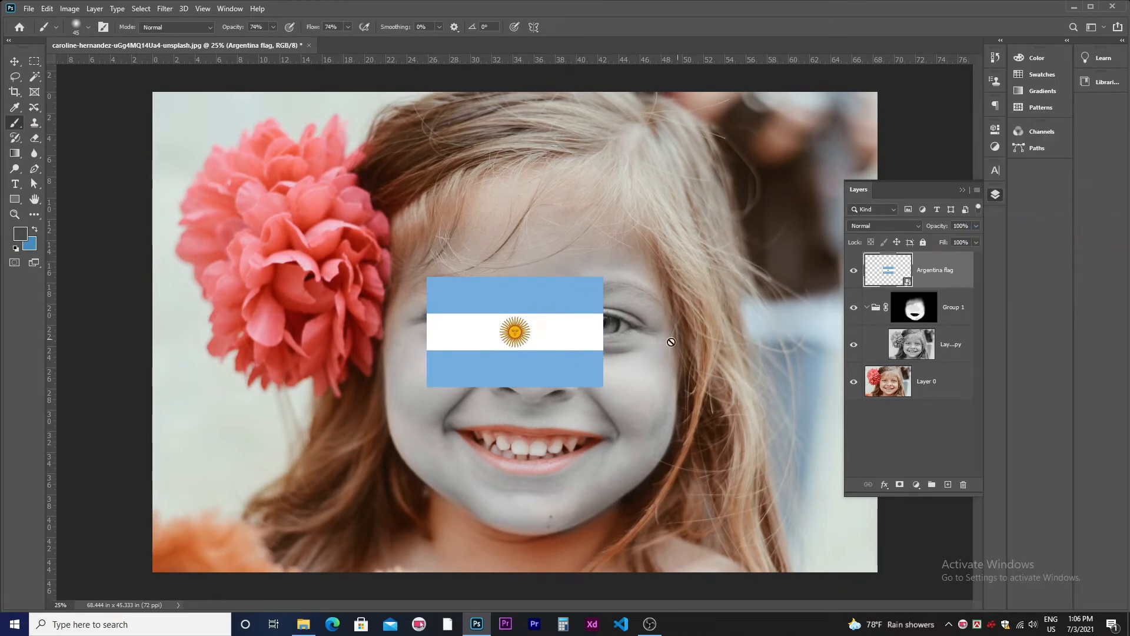
Move the flag over the centre of the face and scale it proportionally to about 280%.
click(14, 61)
drag(524, 321, 548, 342)
key(ctrl+t)
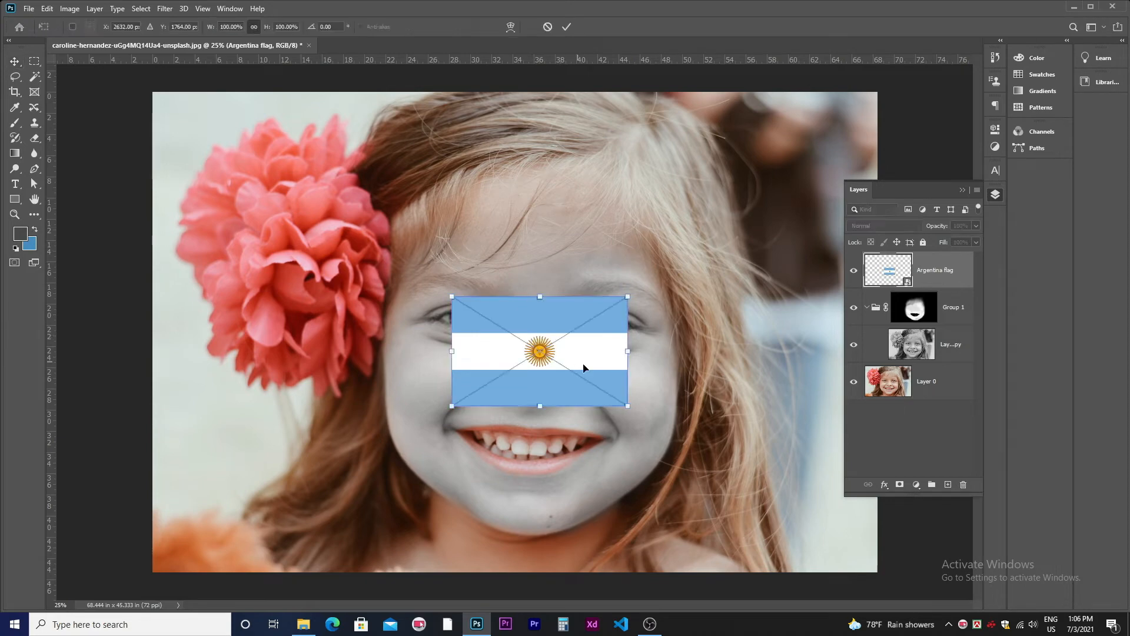
drag(629, 406, 793, 513)
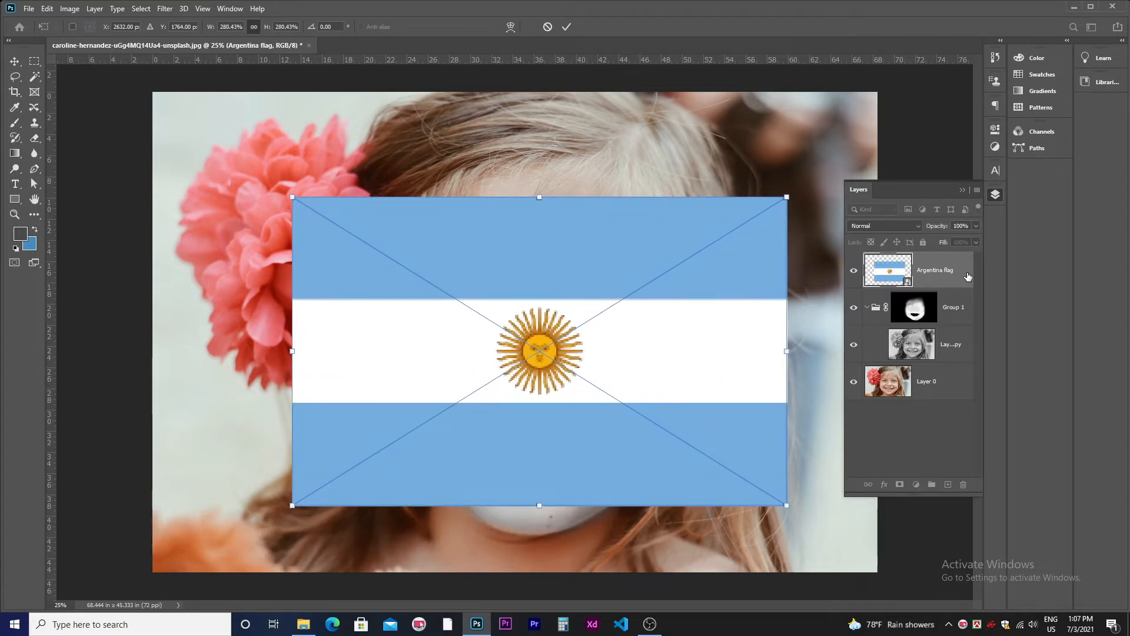
key(Return)
Put the flag layer inside Group 1 above the black-and-white copy and shift the flag down to cover the chin.
drag(958, 271, 966, 319)
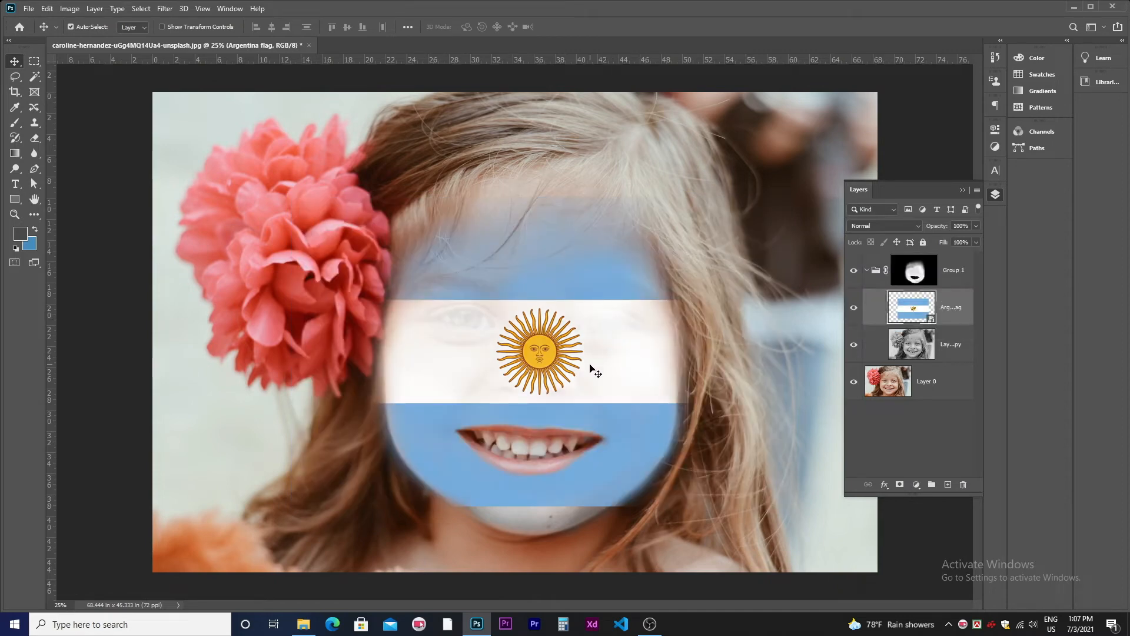
drag(590, 366, 597, 384)
key(ctrl)
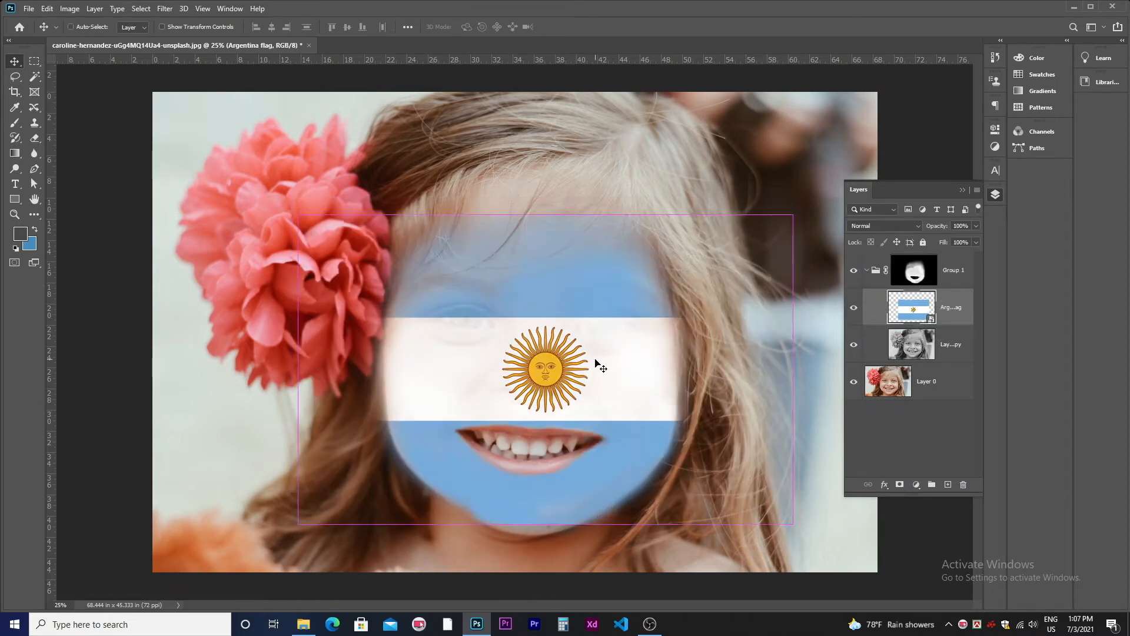
Enlarge the flag to about 333% and rotate it 30°, positioning its sun over the cheek beside the mouth.
key(ctrl+t)
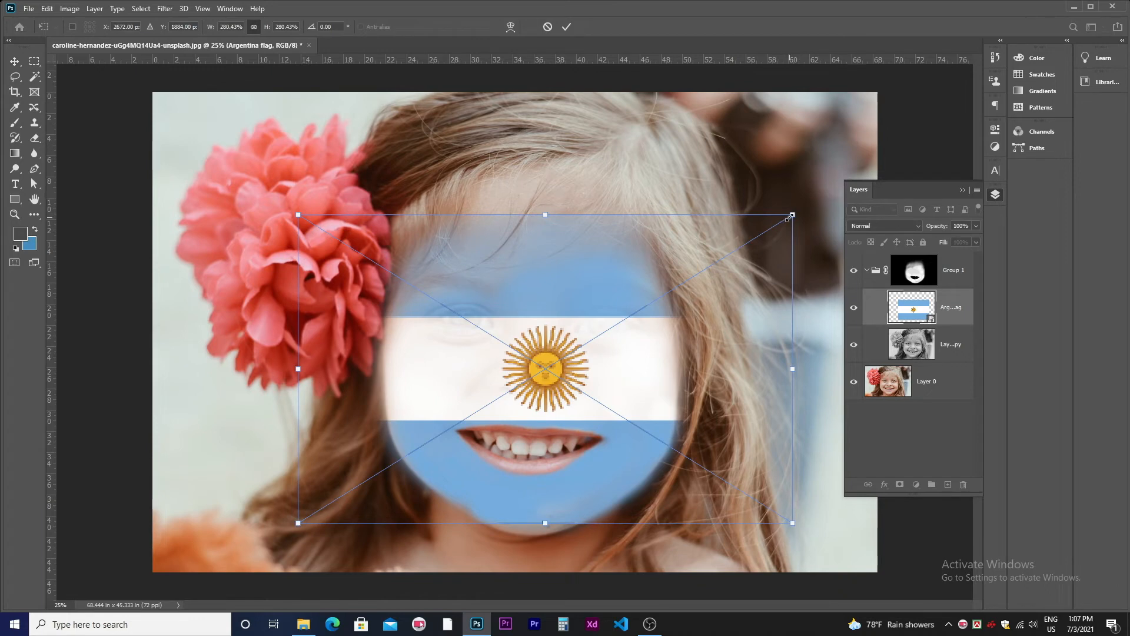
drag(790, 217, 833, 180)
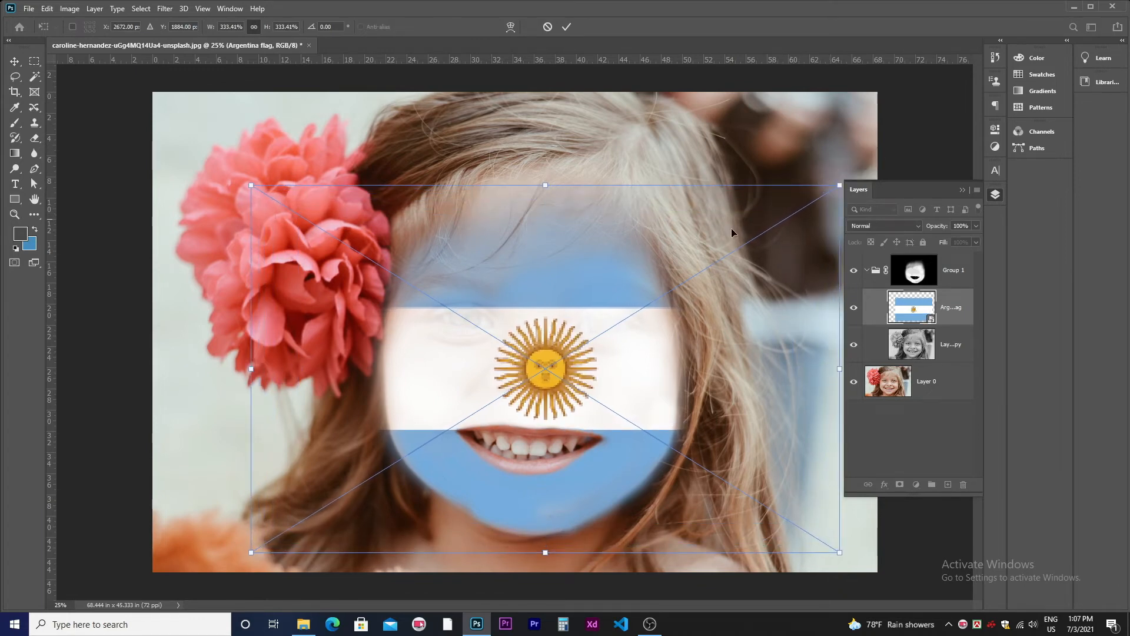
drag(609, 371, 615, 373)
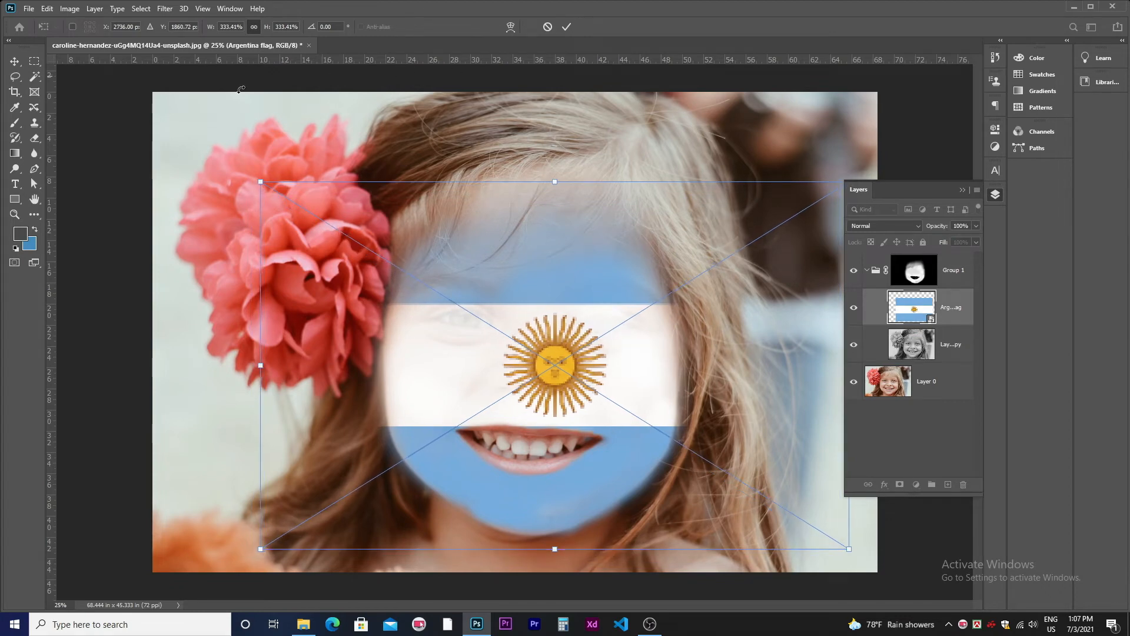
drag(259, 175, 388, 76)
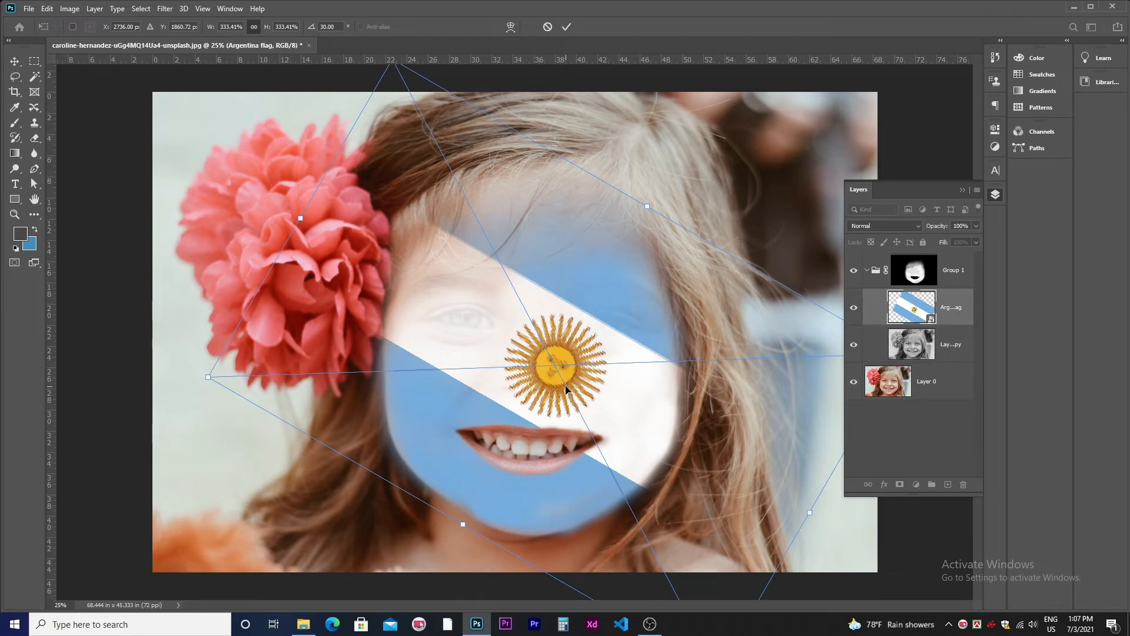
drag(567, 389, 636, 421)
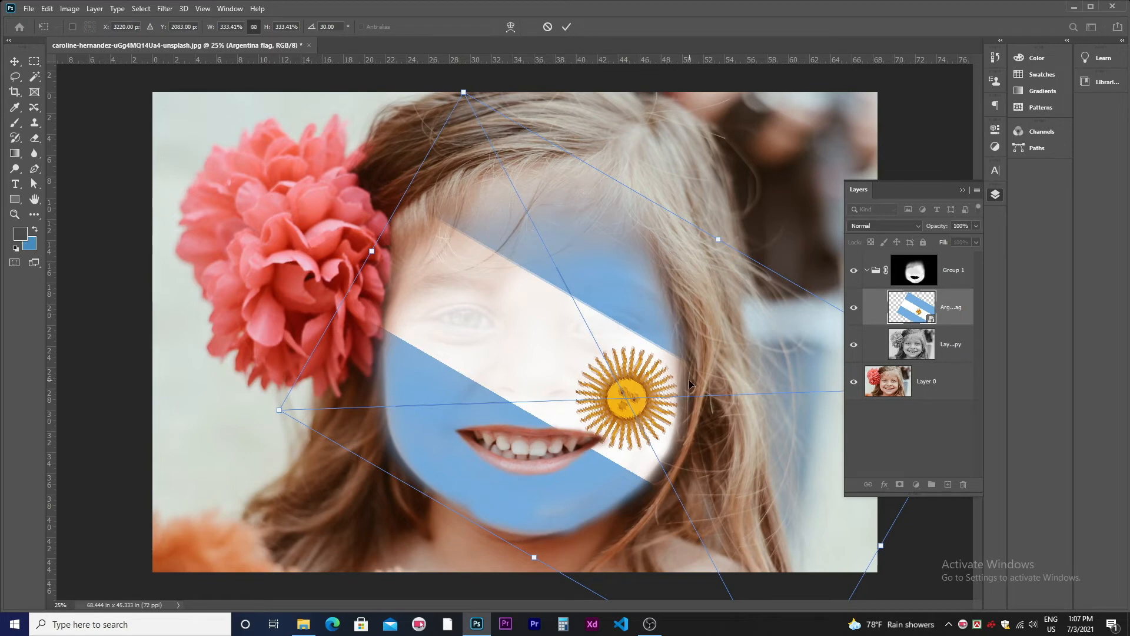
Resize the rotated flag to about 387% and shift it so the sun sits lower on the cheek.
key(ctrl+minus)
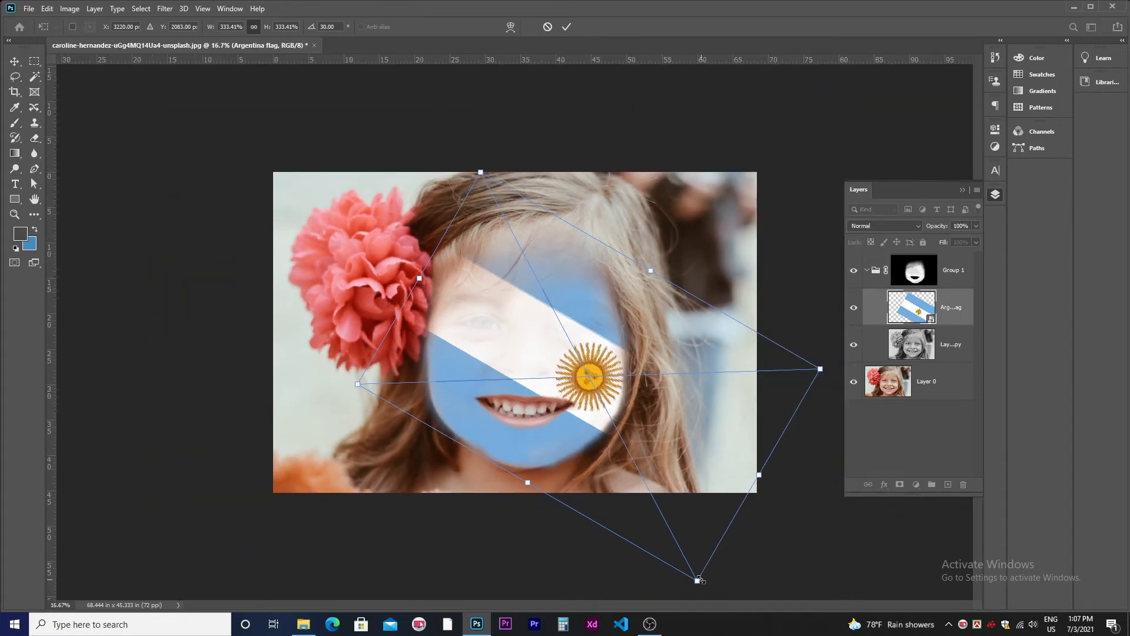
drag(698, 579, 676, 540)
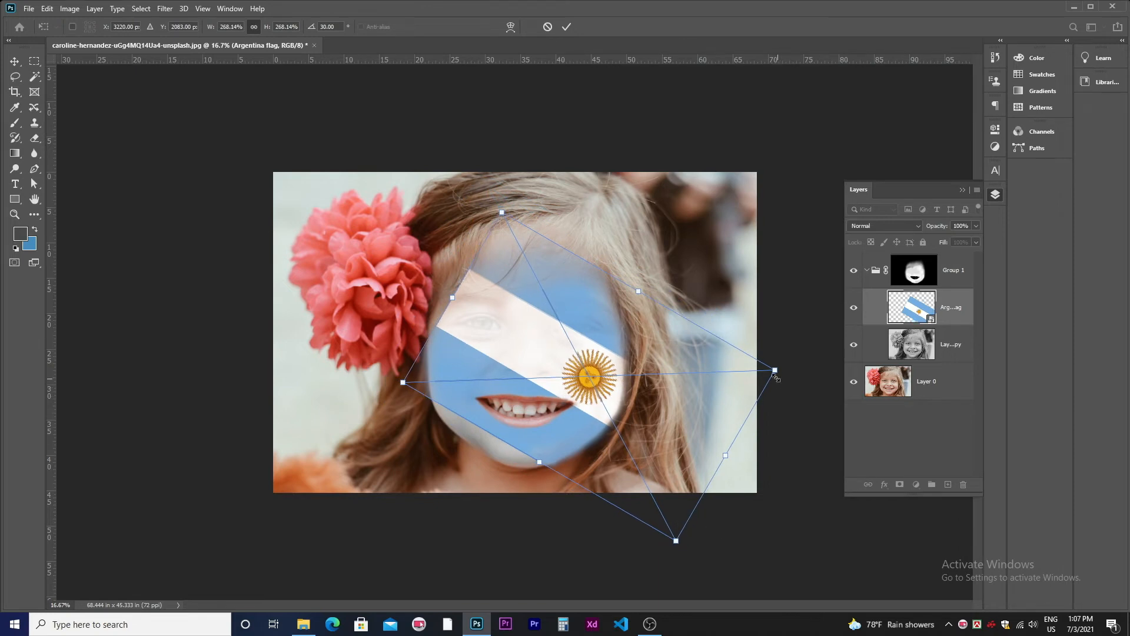
drag(777, 367, 842, 303)
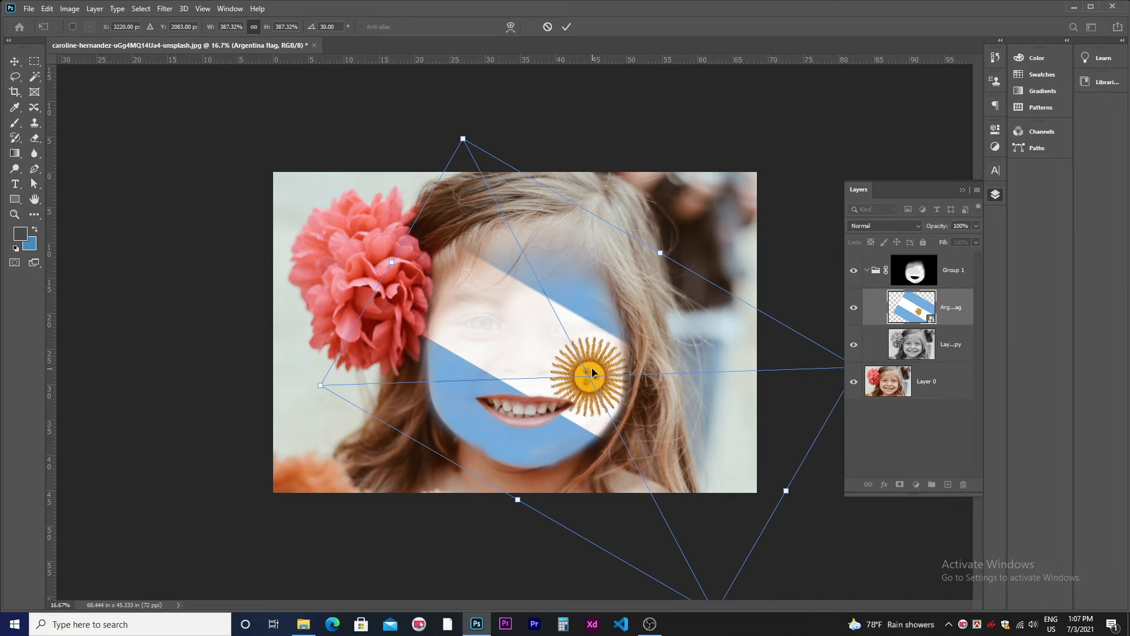
mouse_move(592, 372)
mouse_down()
mouse_move(577, 360)
mouse_move(608, 387)
mouse_up()
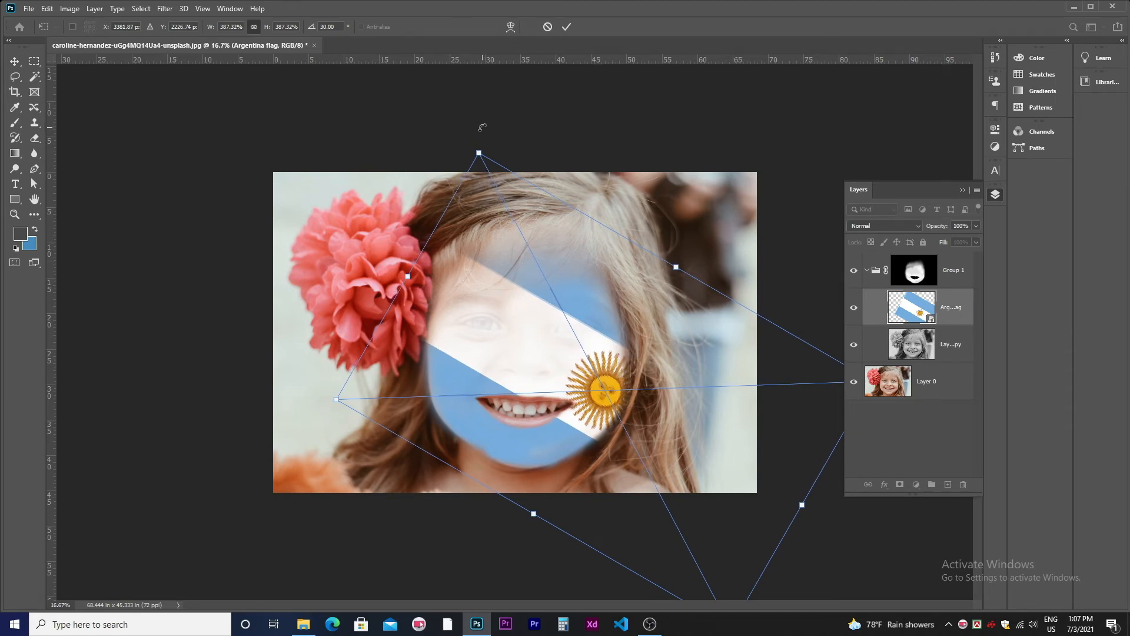
Adjust the flag's rotation to about 29° and reposition its sun on the cheek.
mouse_move(482, 127)
mouse_down()
mouse_move(456, 126)
mouse_move(471, 121)
mouse_up()
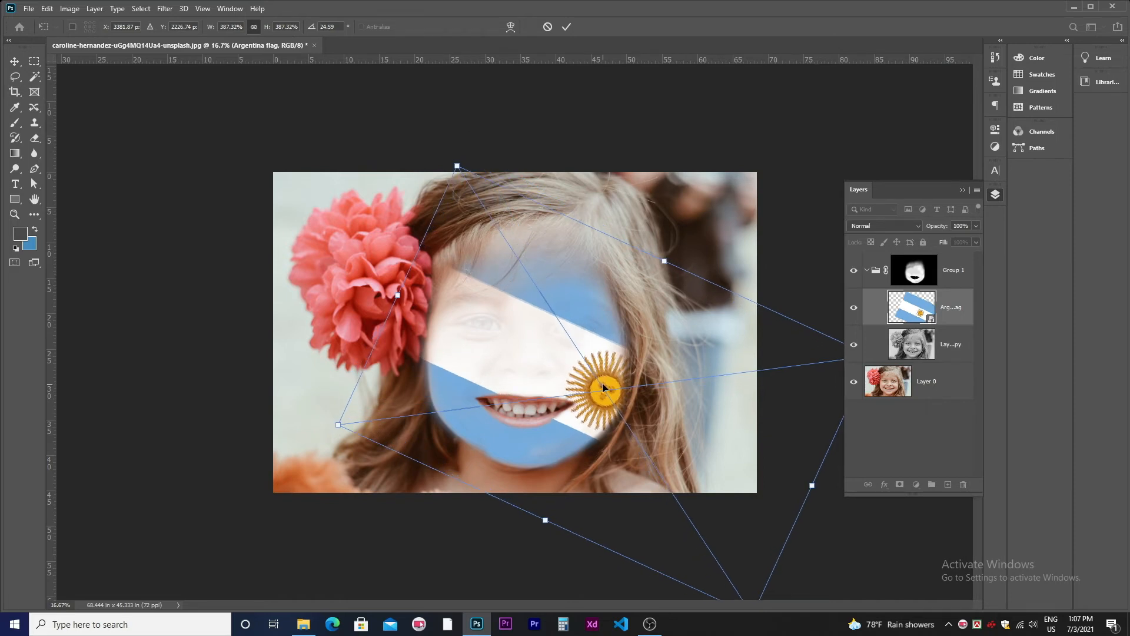
drag(603, 386, 610, 375)
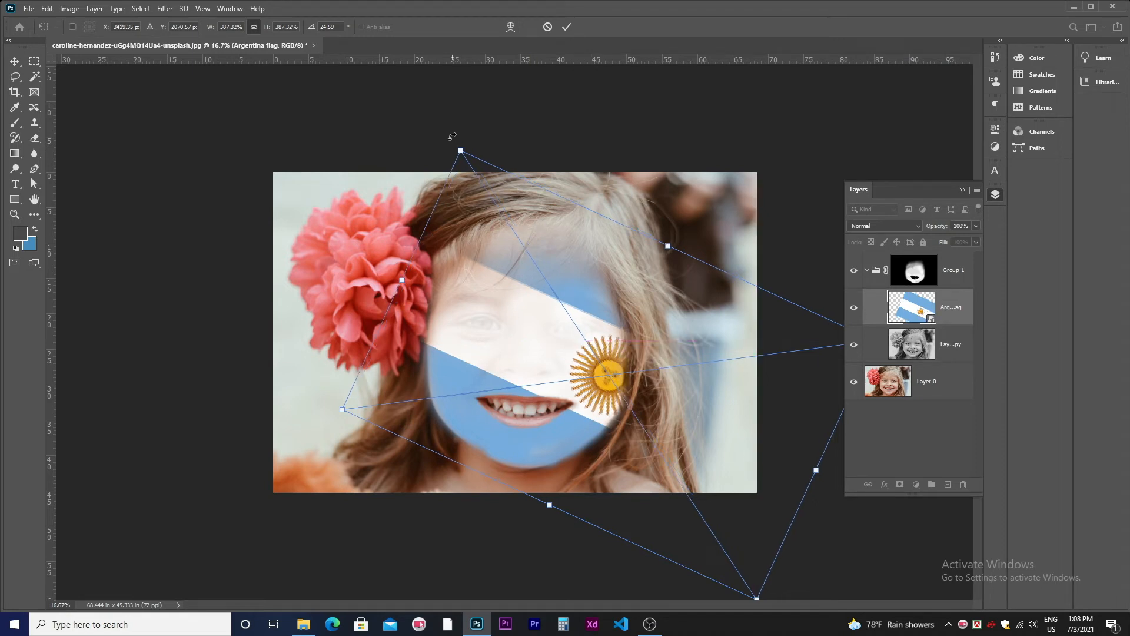
mouse_move(452, 136)
mouse_down()
mouse_move(454, 124)
mouse_move(435, 145)
mouse_up()
drag(597, 367, 598, 362)
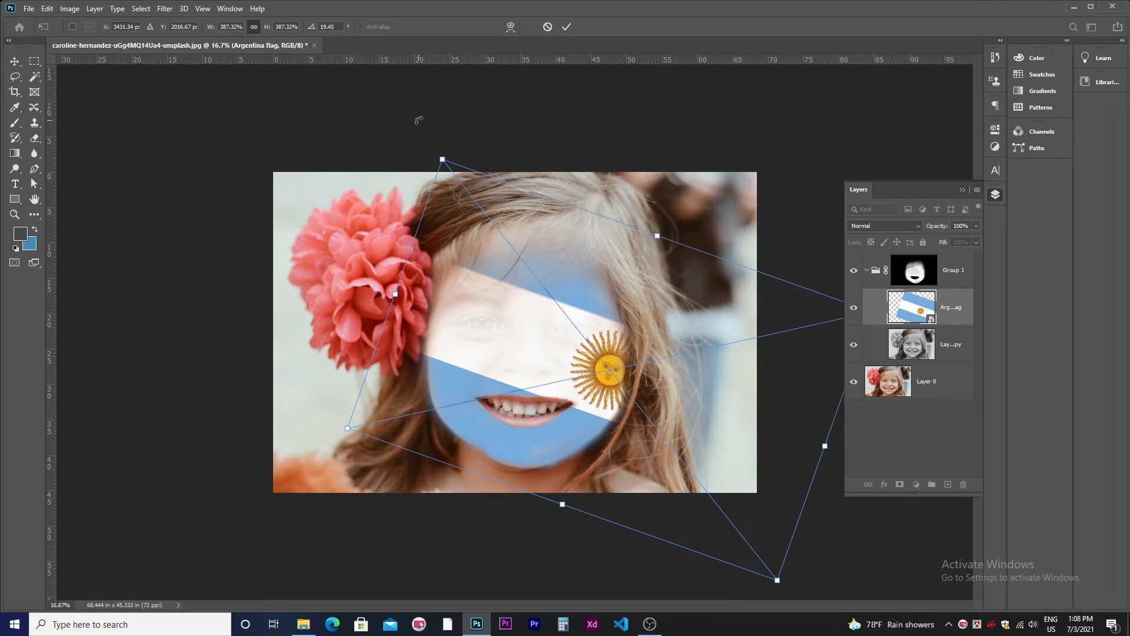
drag(418, 120, 470, 100)
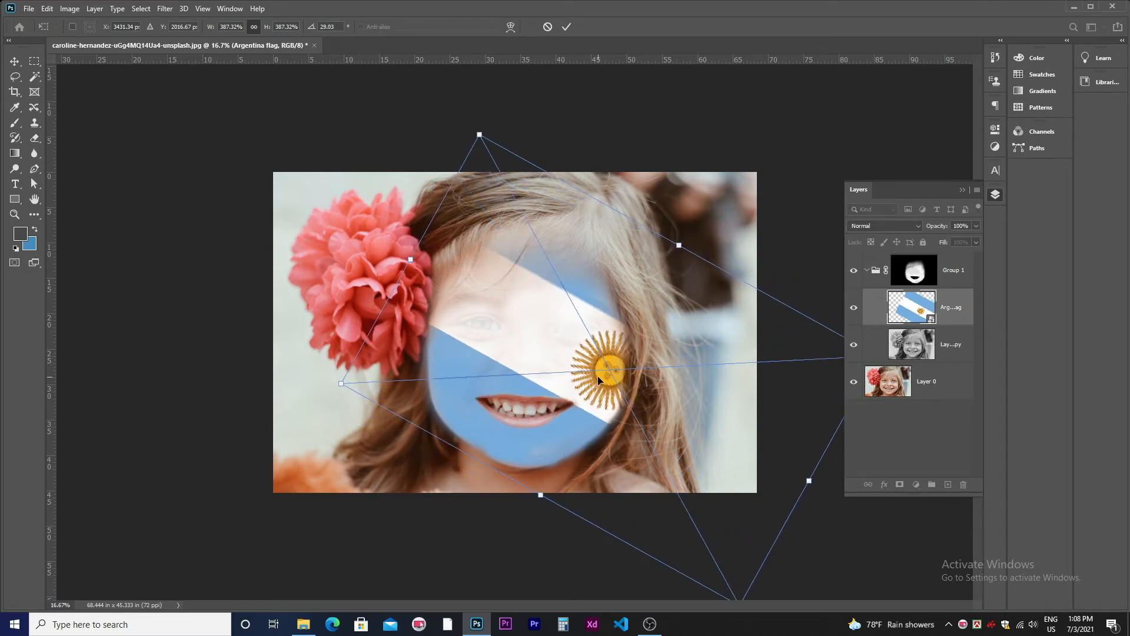
drag(598, 380, 589, 383)
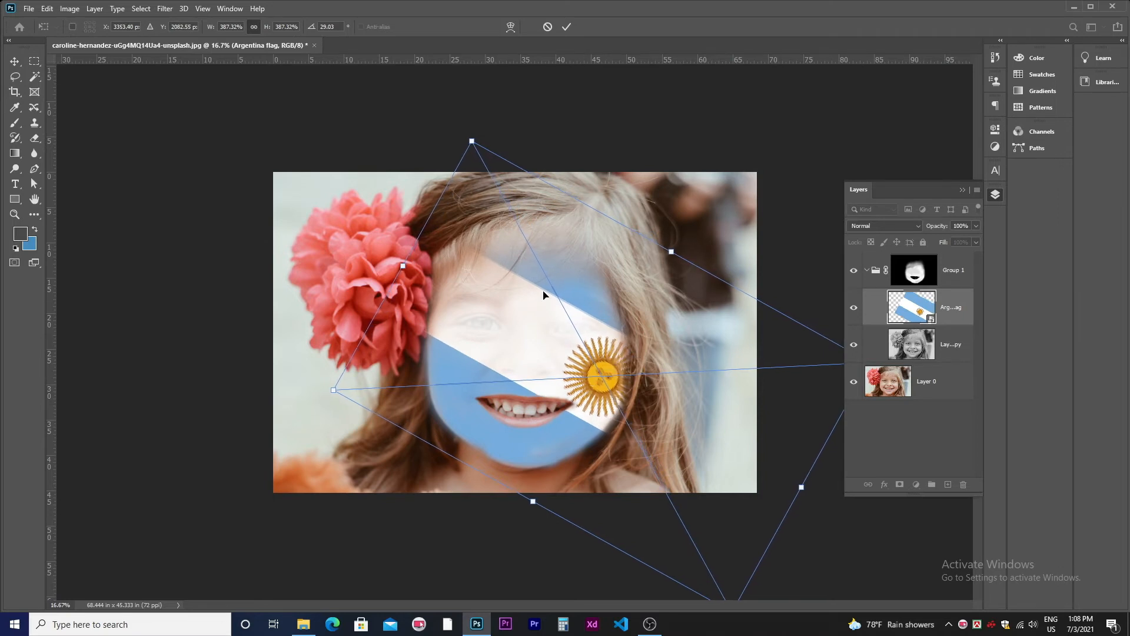
Scale the flag down to about 339%, lower it slightly on the face and apply the transform.
drag(468, 136, 488, 170)
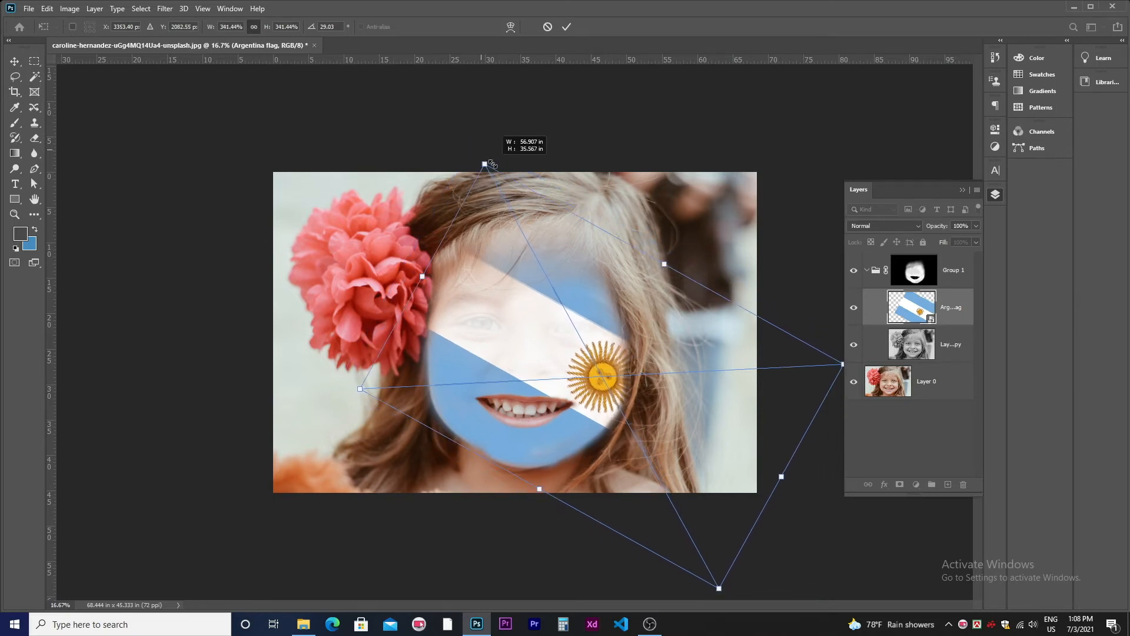
drag(593, 389, 592, 400)
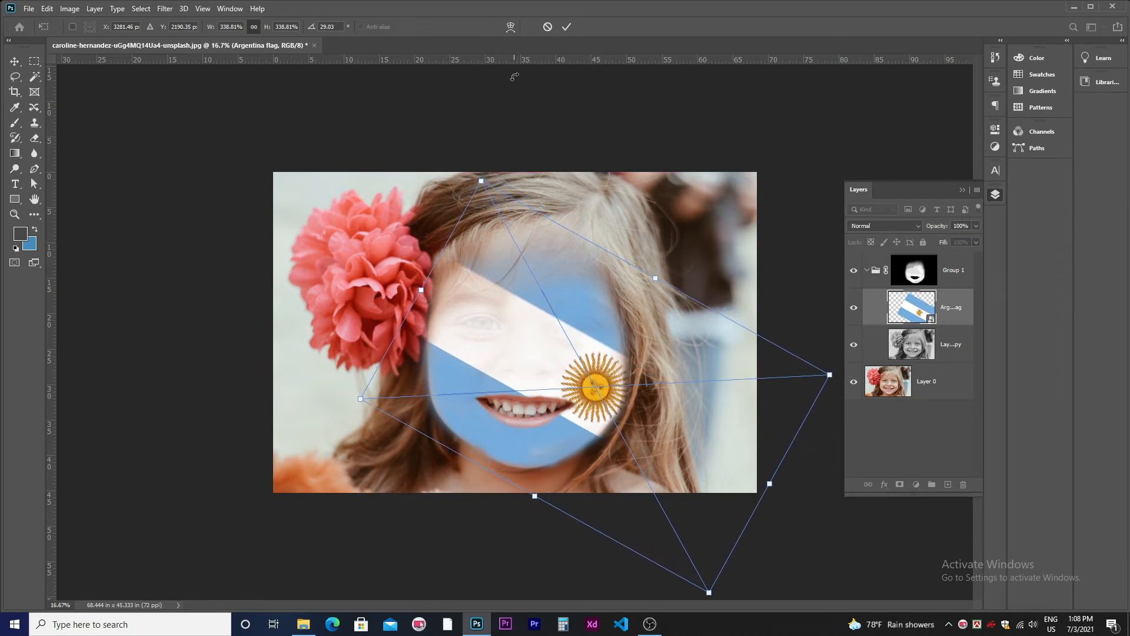
click(566, 27)
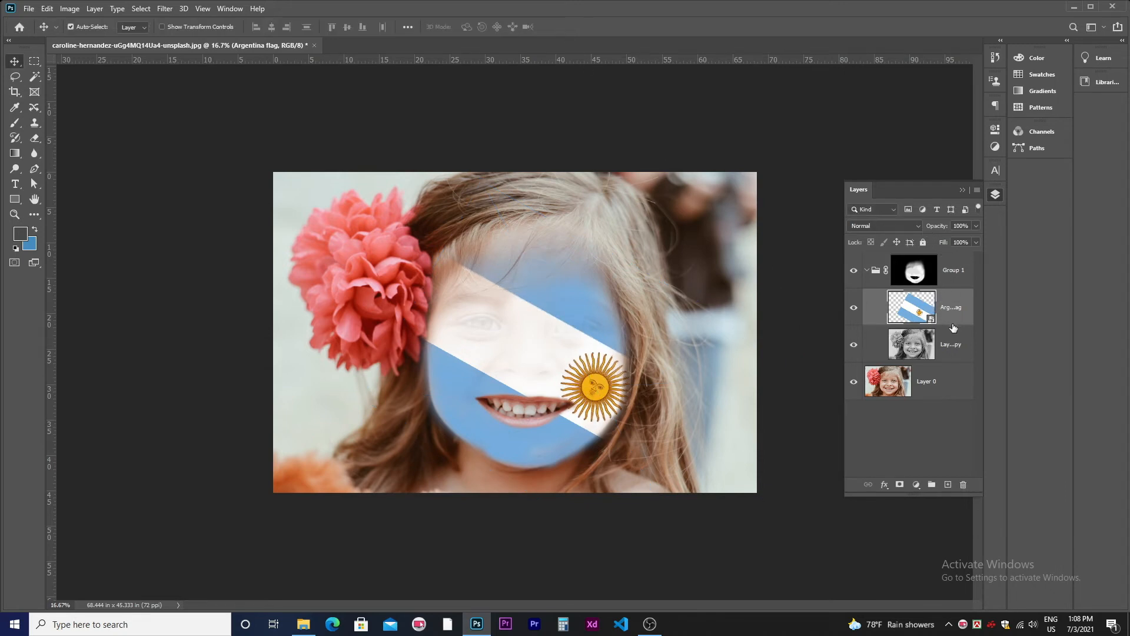
Set the flag layer's blend mode to Color Burn and nudge the flag up so its sun sits higher on the cheek.
click(879, 227)
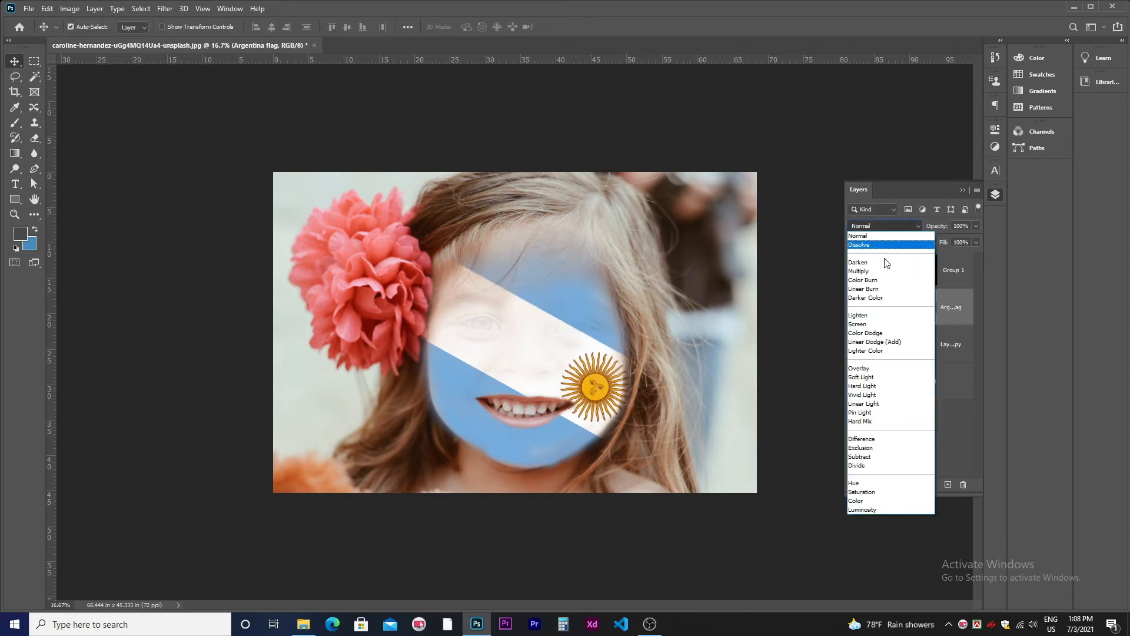
click(886, 280)
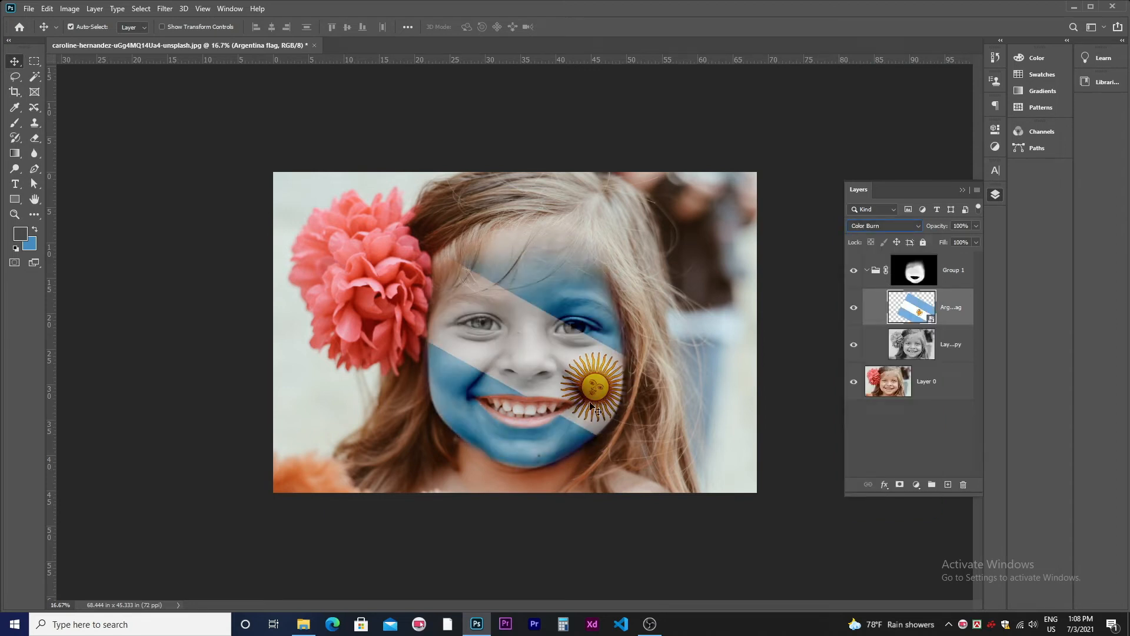
drag(594, 402, 600, 396)
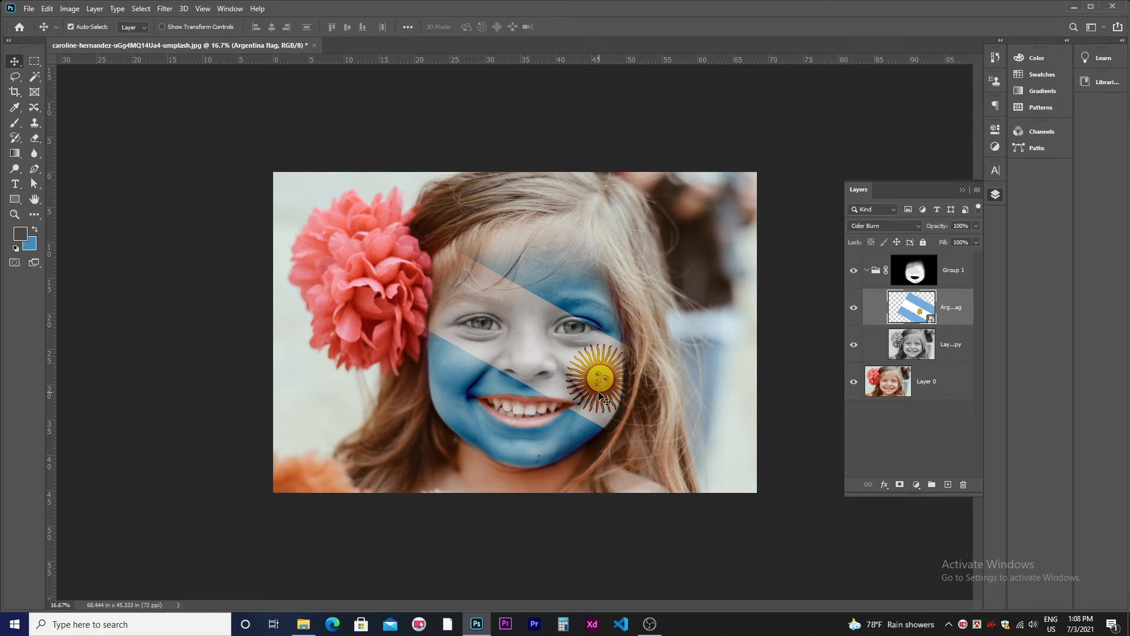
key(ctrl+plus)
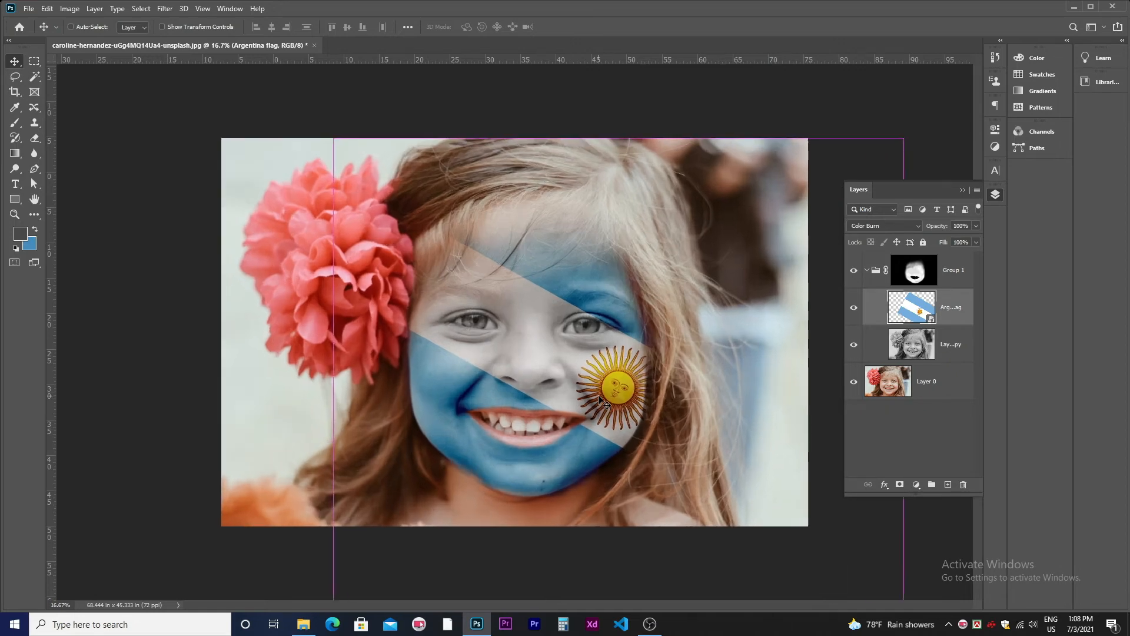
key(ctrl+plus)
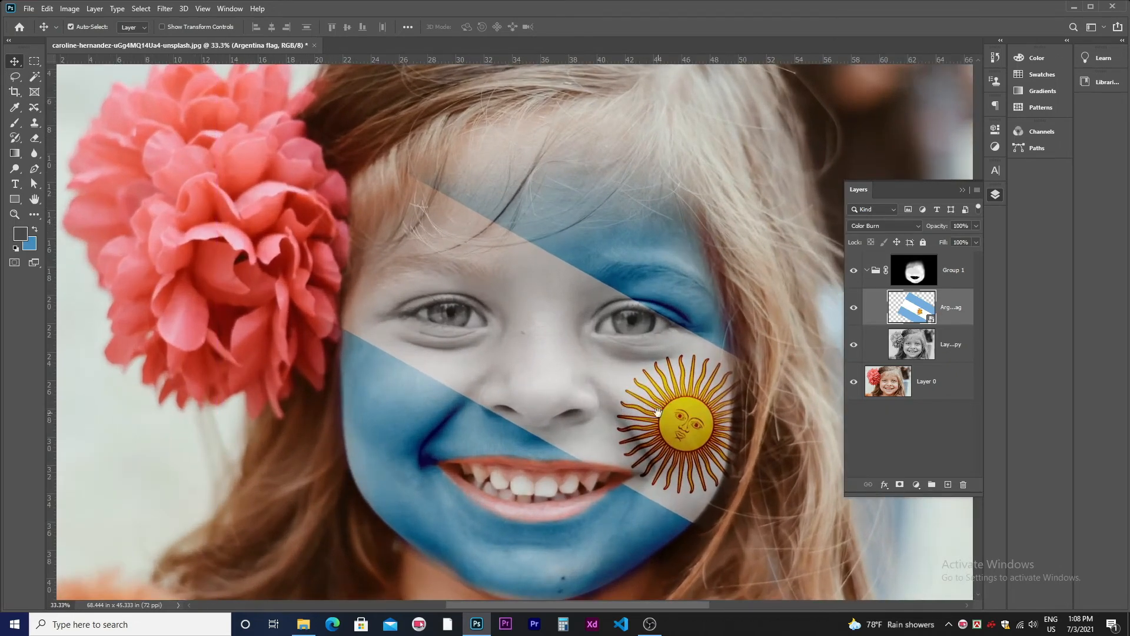
Paint white at 100% brush opacity on the Group 1 mask around the cheek sun to reveal its rays fully.
drag(658, 412, 600, 321)
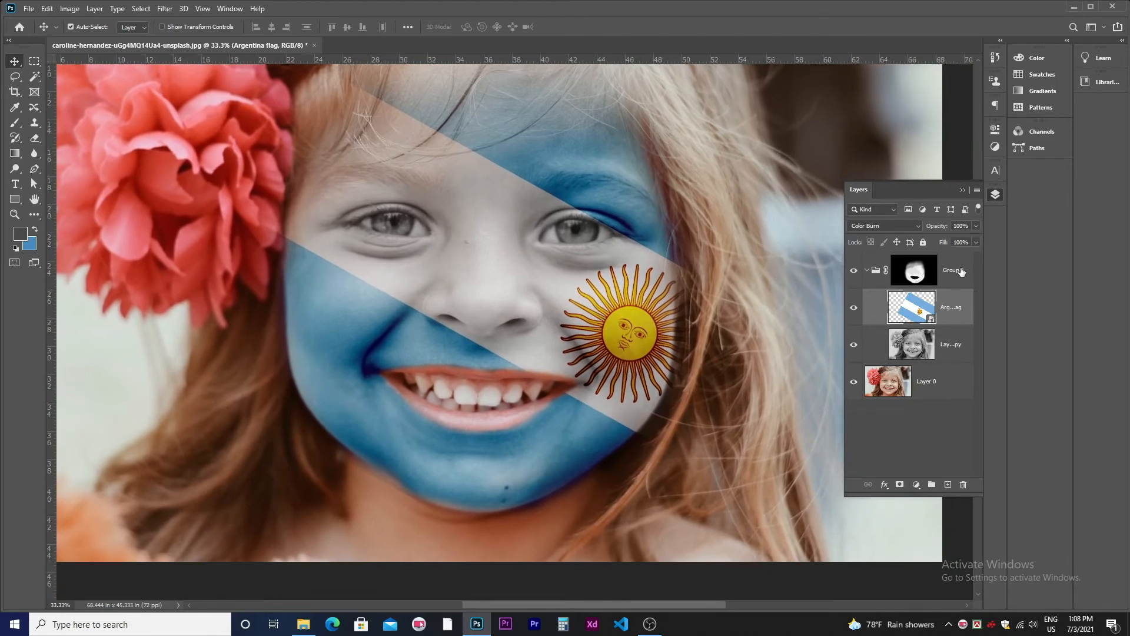
click(962, 271)
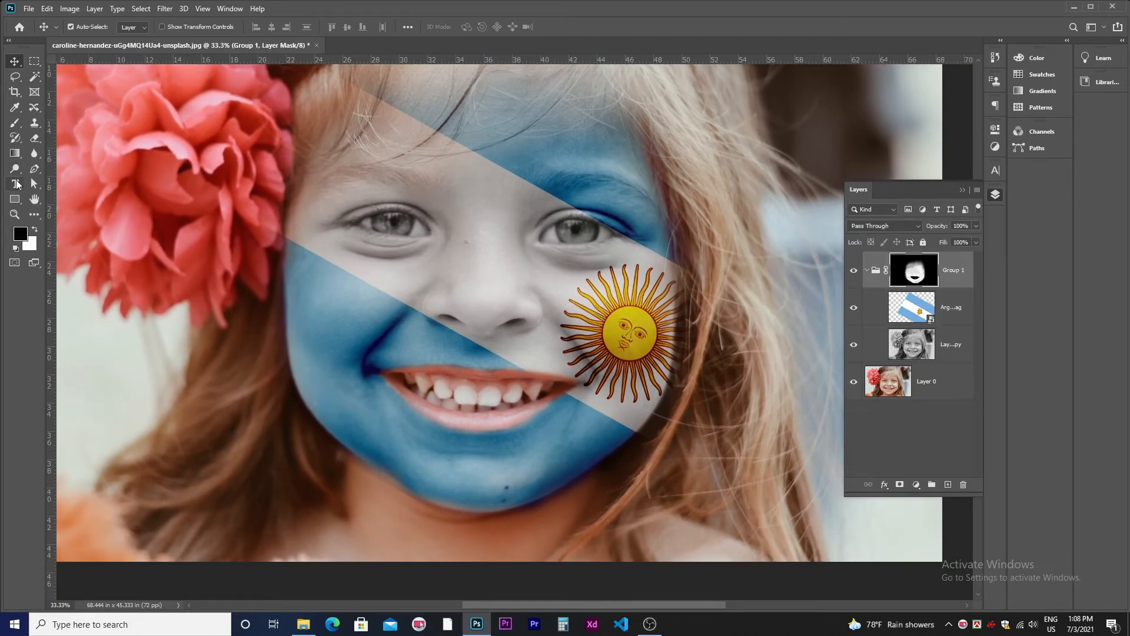
click(13, 125)
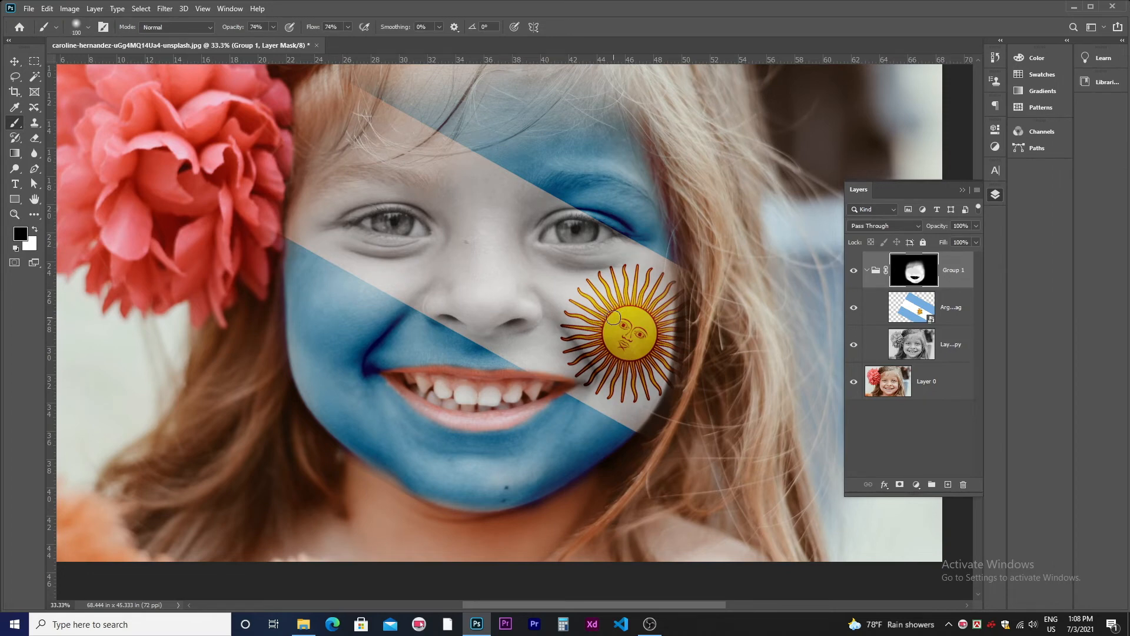
mouse_move(613, 318)
mouse_down()
mouse_move(609, 336)
mouse_move(619, 318)
mouse_move(639, 336)
mouse_move(625, 338)
mouse_up()
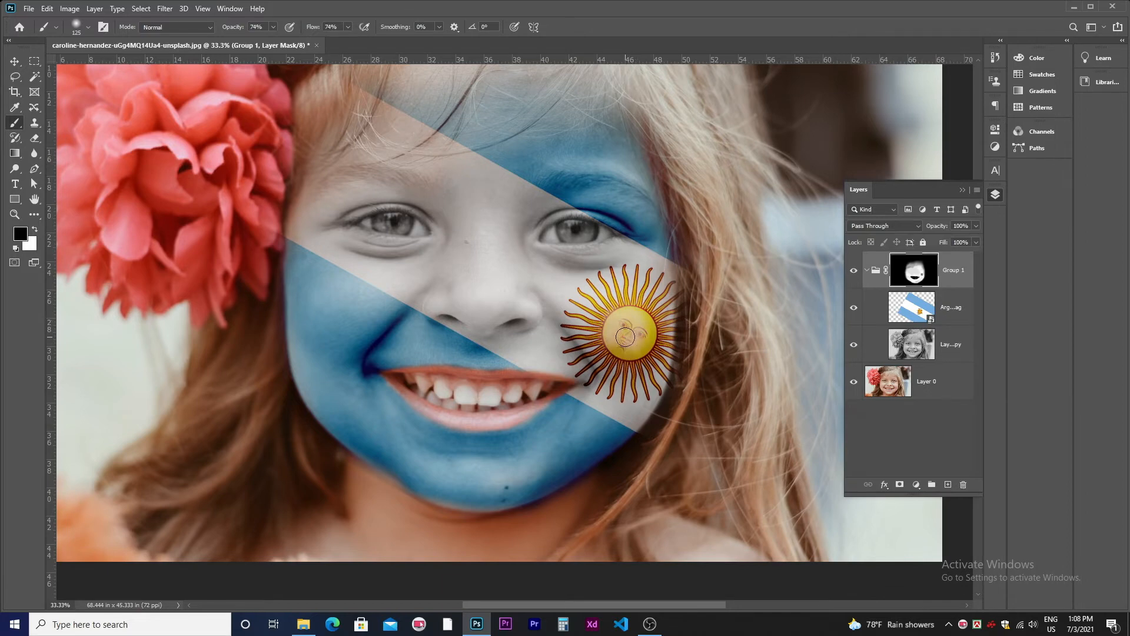
key(ctrl+z)
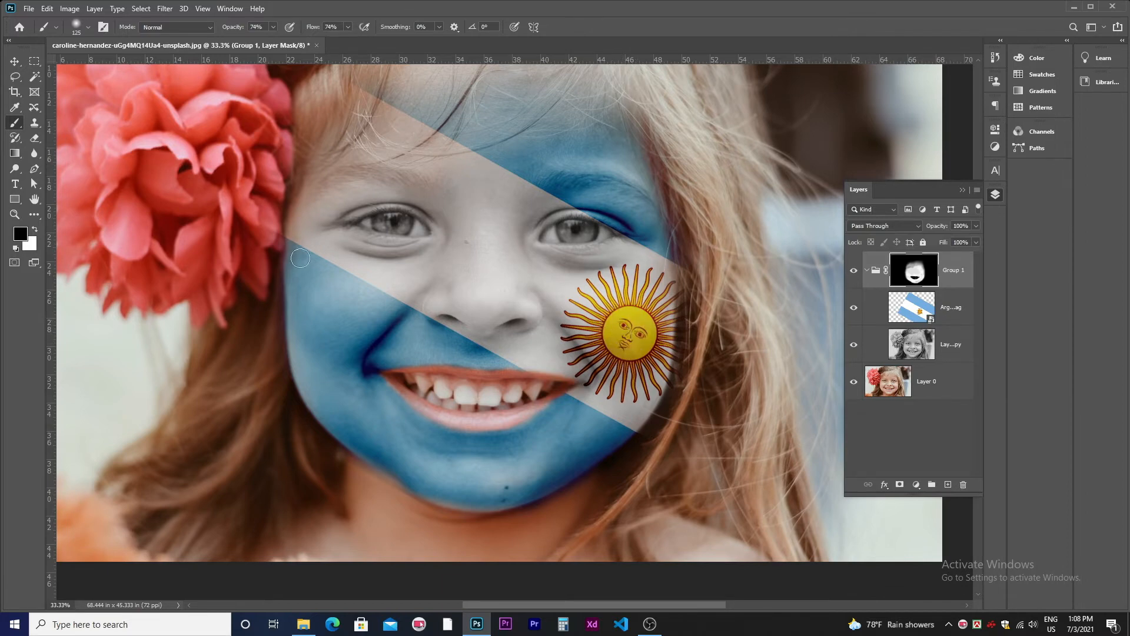
key(x)
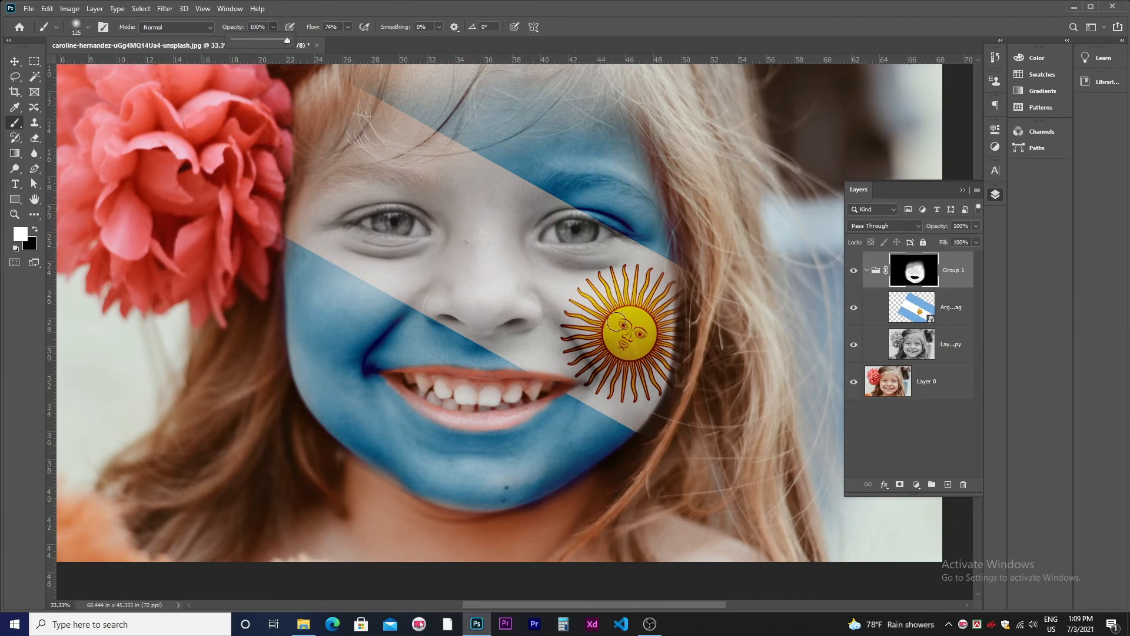
click(633, 327)
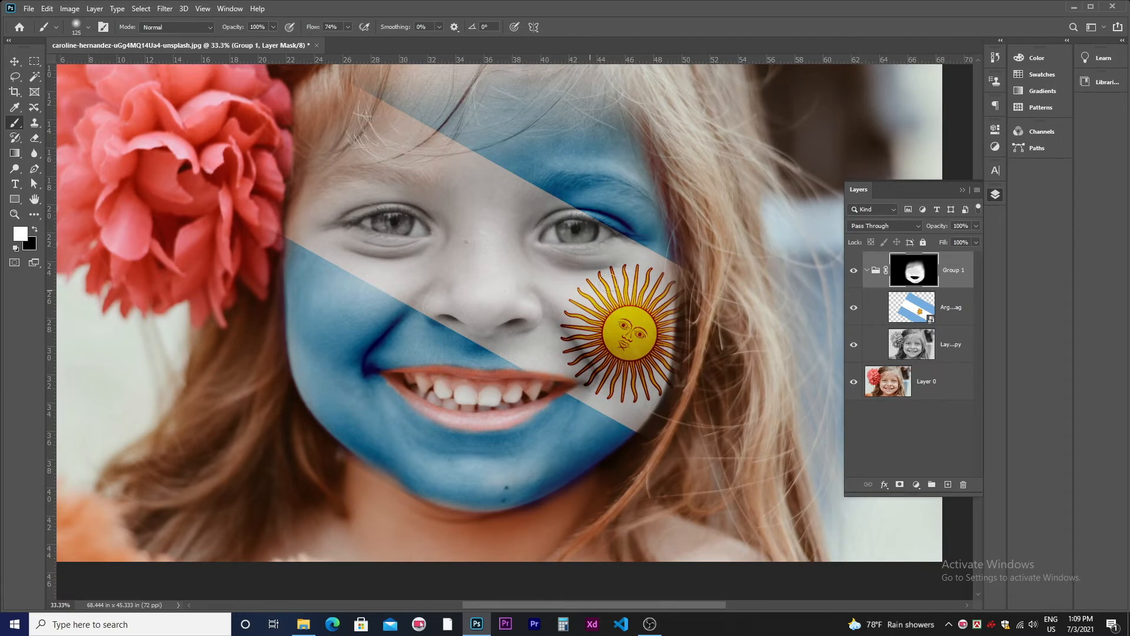
mouse_move(664, 275)
mouse_down()
mouse_move(675, 311)
mouse_move(657, 383)
mouse_up()
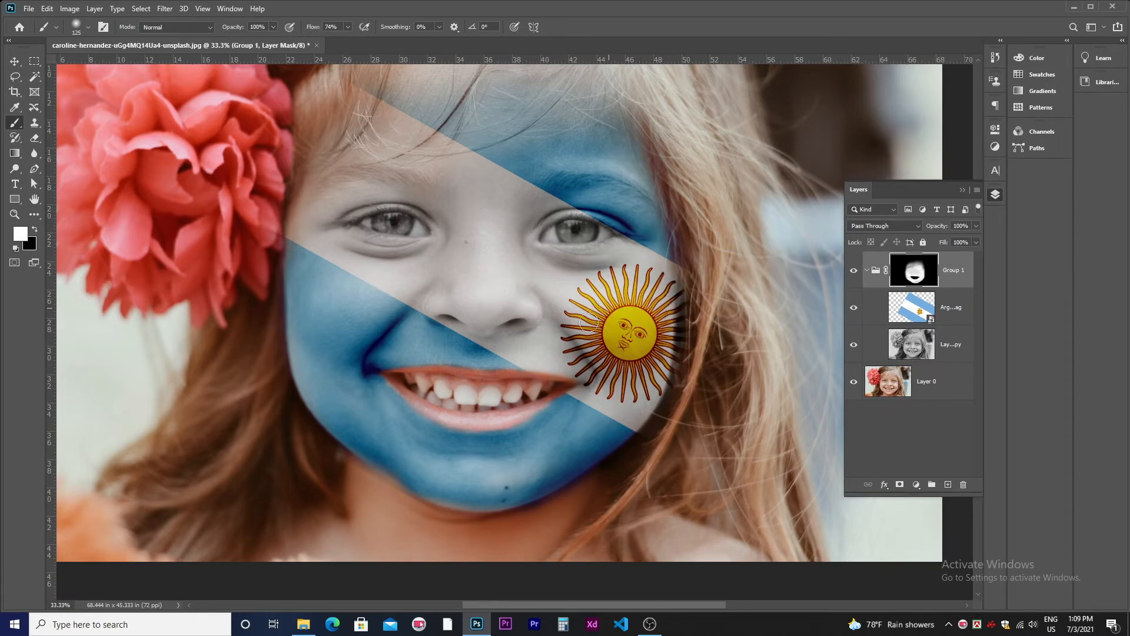
drag(603, 376, 580, 357)
Inspect the flag-painted face up close and as a whole for mask edges that need touching up.
key(bracketright)
key(bracketright)
key(bracketright)
key(bracketright)
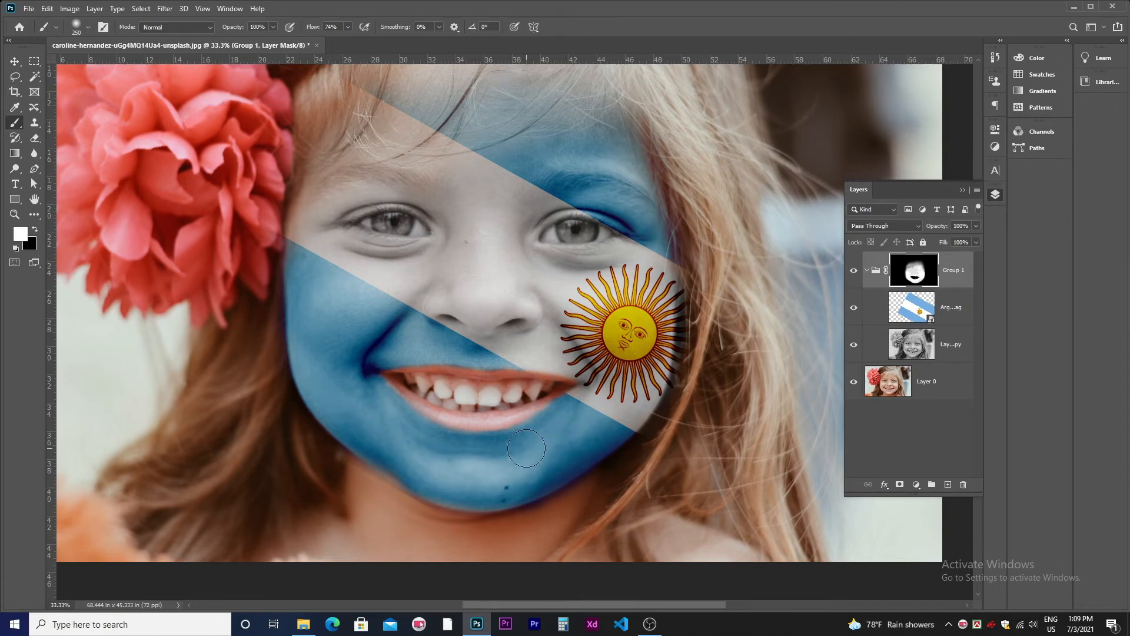
key(bracketleft)
key(bracketleft)
key(bracketleft)
key(bracketleft)
drag(442, 209, 467, 323)
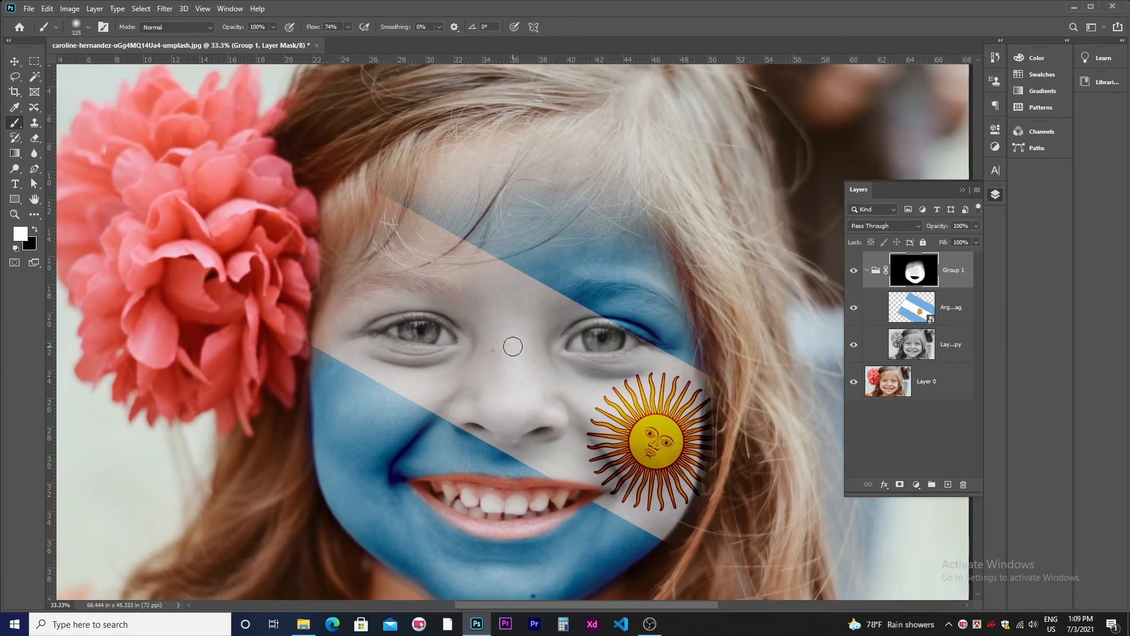
key(bracketright)
key(bracketright)
key(bracketright)
key(bracketright)
drag(518, 419, 494, 309)
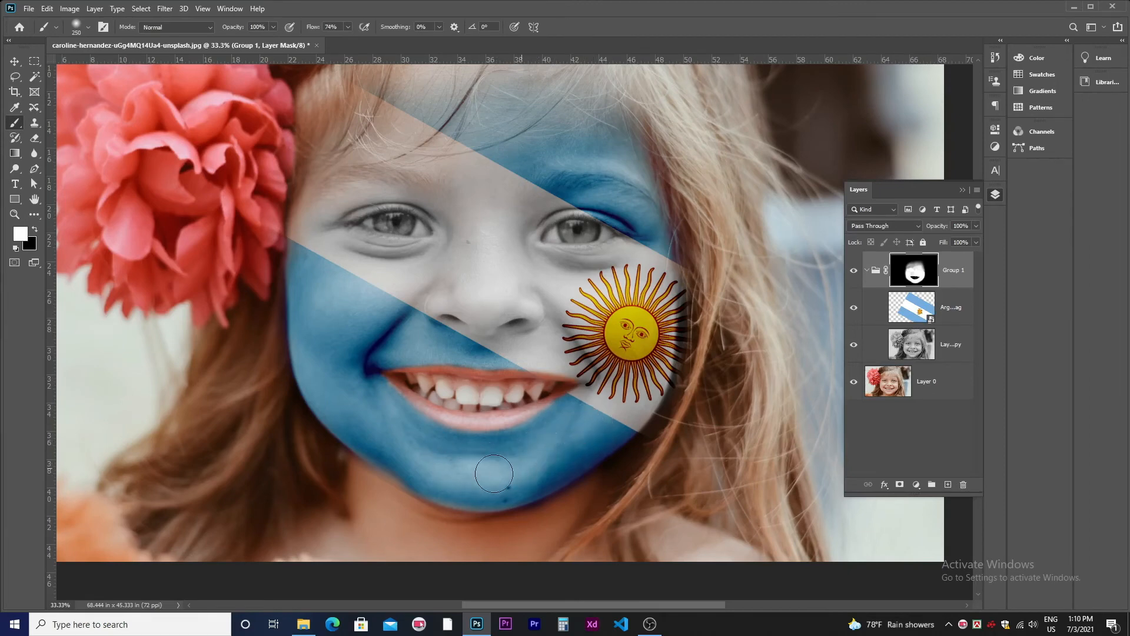
key(ctrl+minus)
key(ctrl+minus)
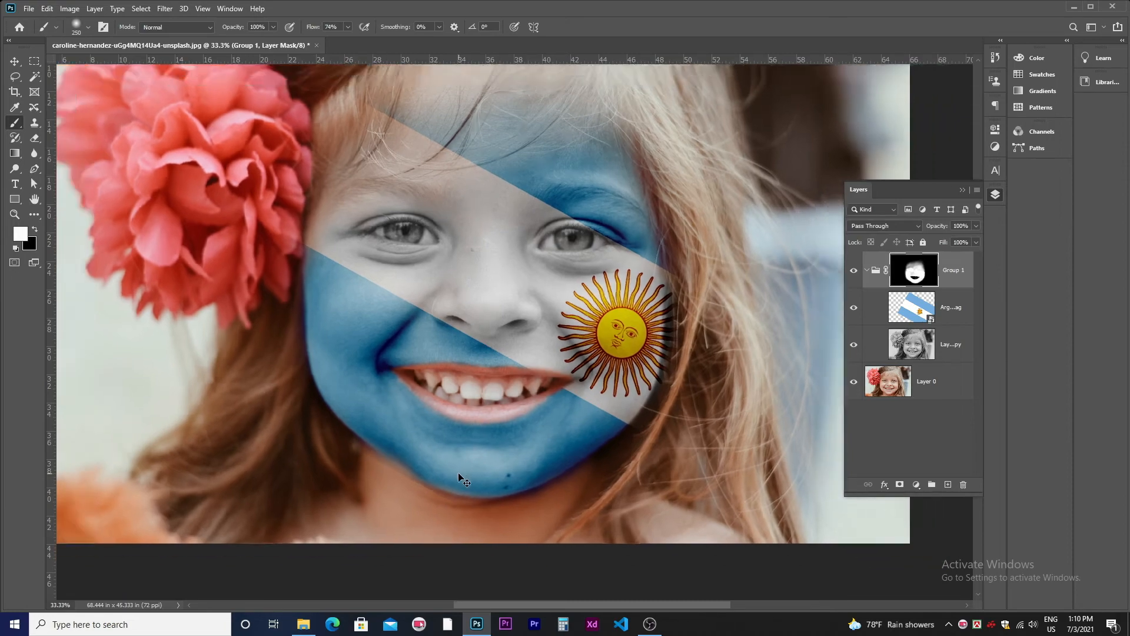
key(ctrl+plus)
key(ctrl+plus)
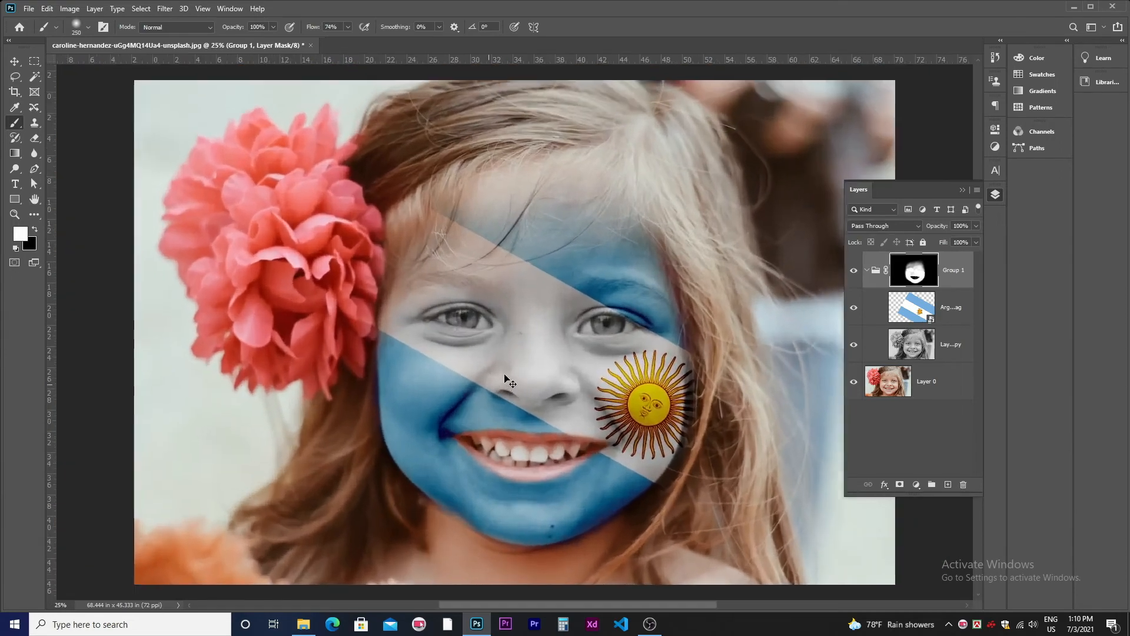
key(ctrl+minus)
key(ctrl+minus)
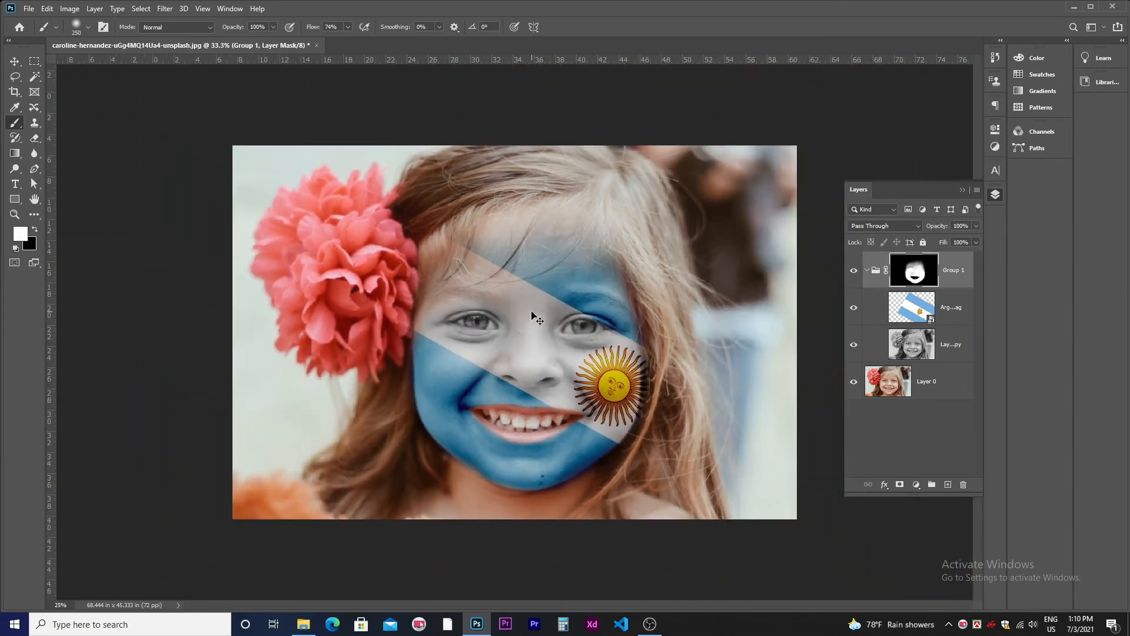
key(ctrl+minus)
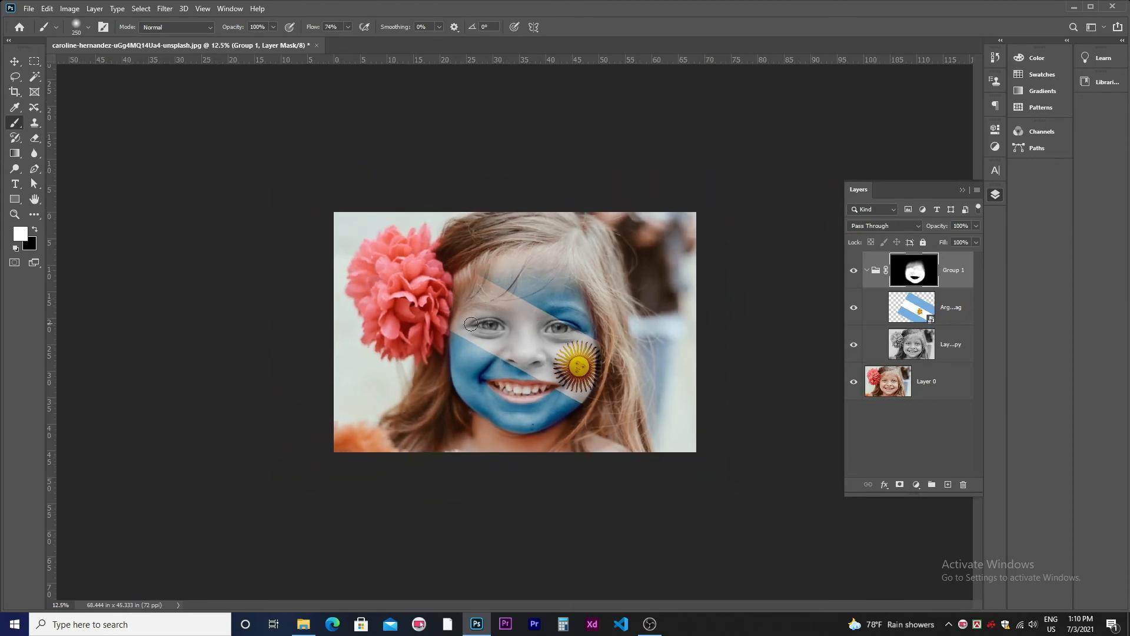
key(ctrl+plus)
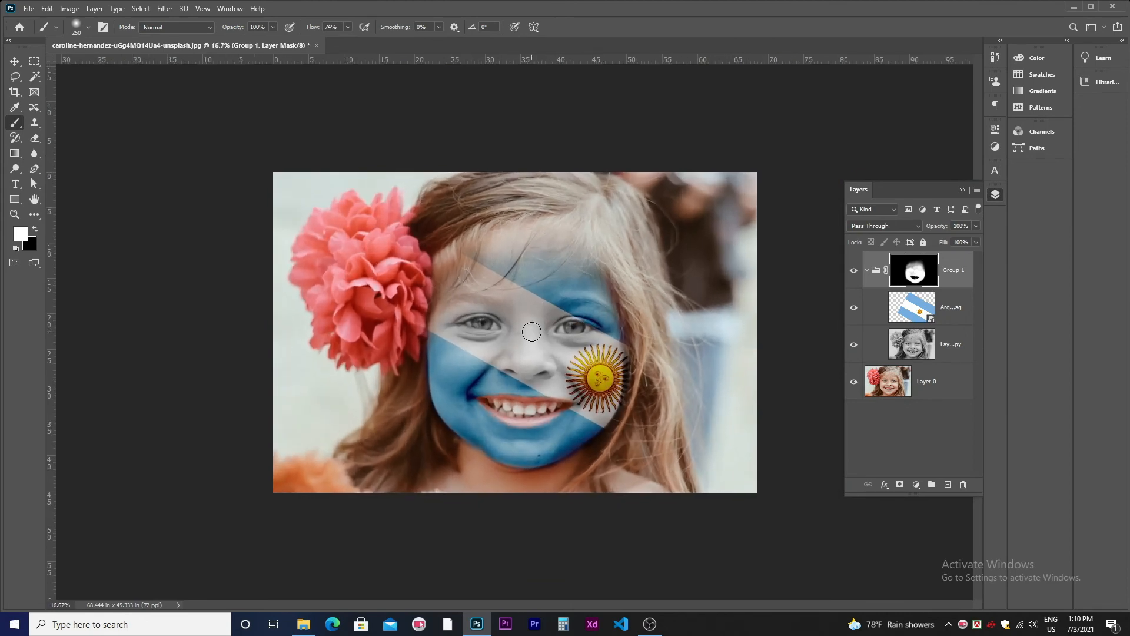
key(ctrl+plus)
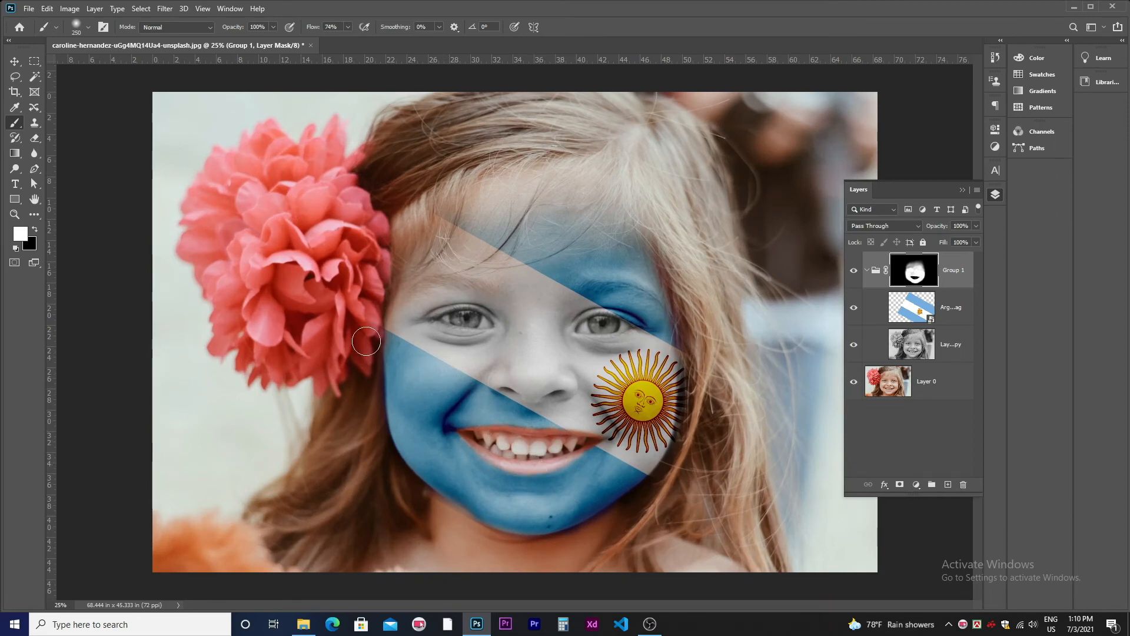
Paint black on the Group 1 mask over the lips with a small soft brush to restore their natural colour.
click(36, 230)
scroll(494, 459, up, 3)
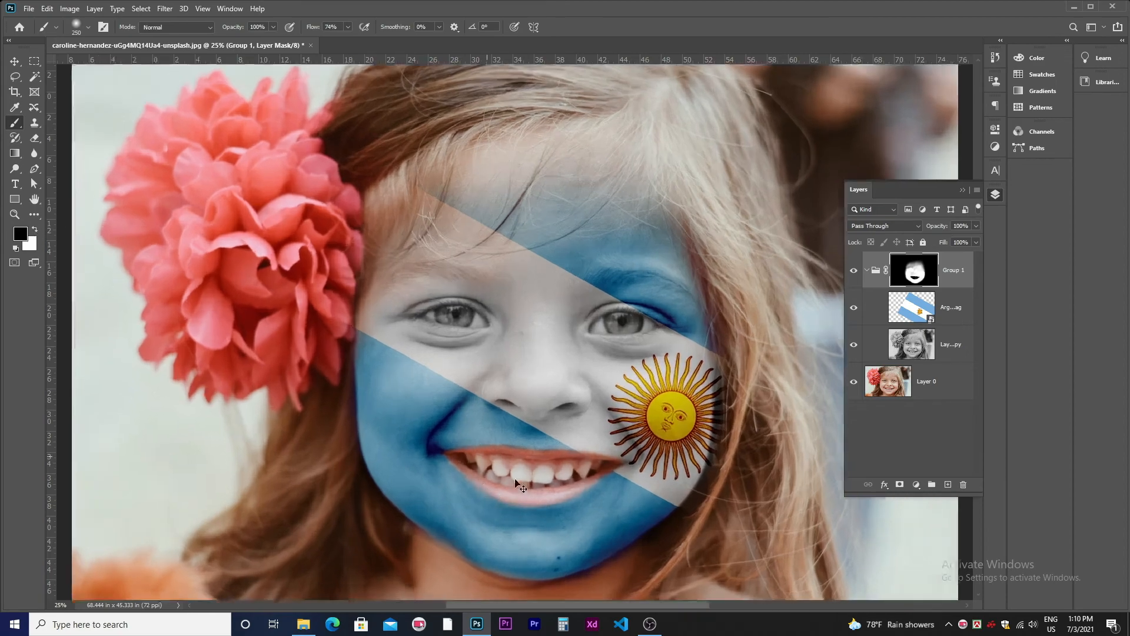
drag(516, 468, 498, 381)
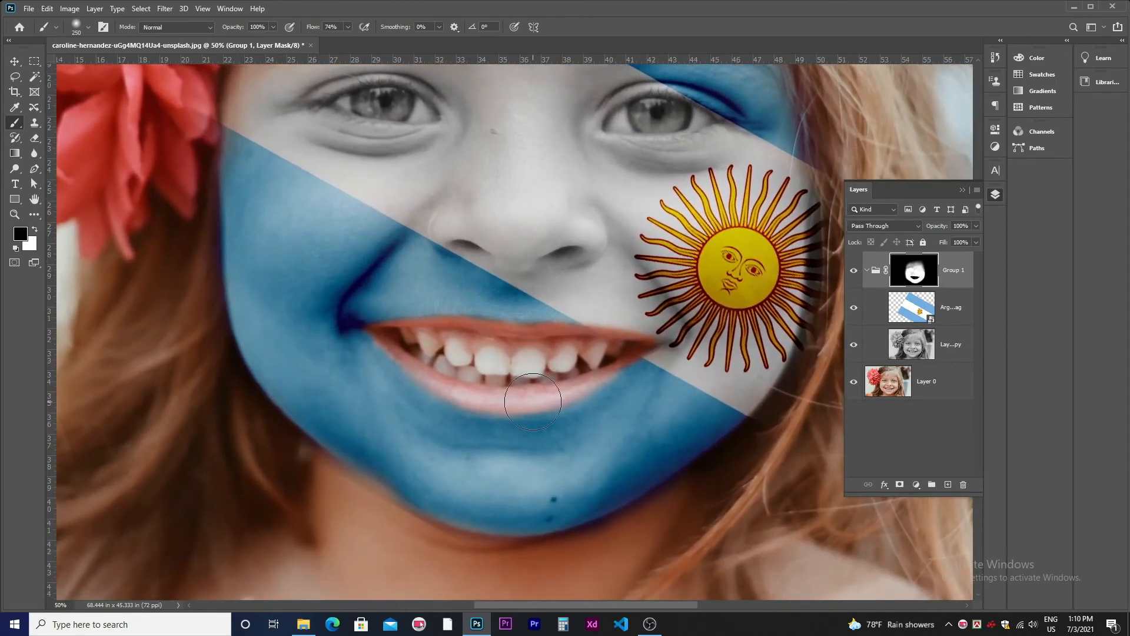
key(bracketleft)
key(bracketleft)
key(bracketleft)
key(bracketleft)
key(bracketleft)
key(bracketleft)
key(bracketleft)
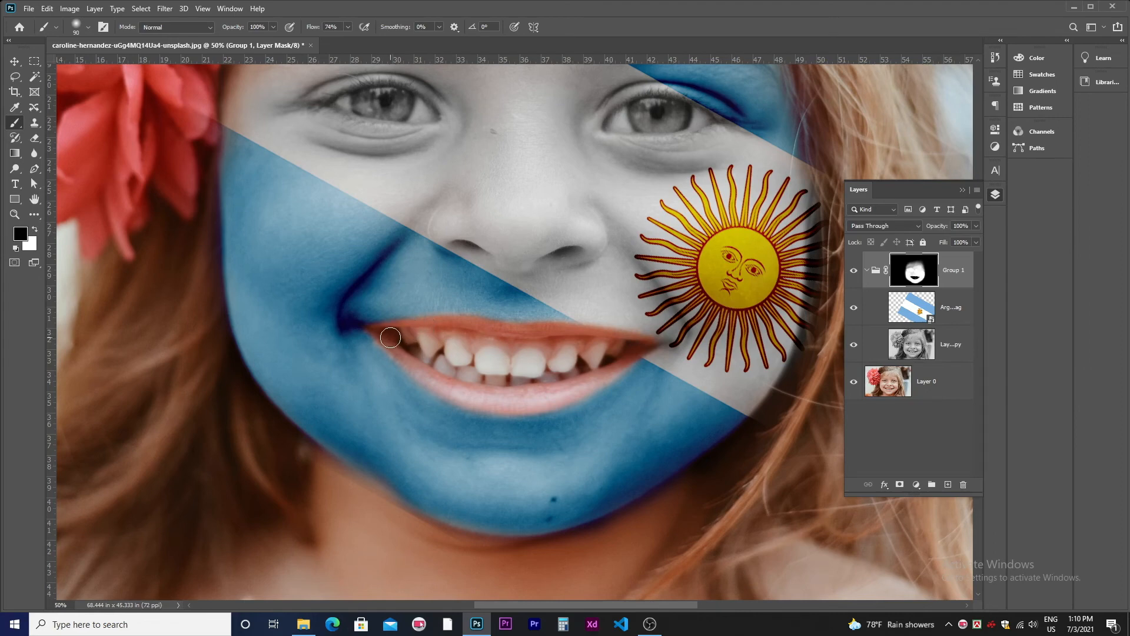
key(bracketleft)
key(bracketleft)
key(bracketright)
key(bracketright)
key(bracketright)
key(bracketright)
Start saving the finished document on the computer, choosing the Desktop folder as its location.
key(ctrl+minus)
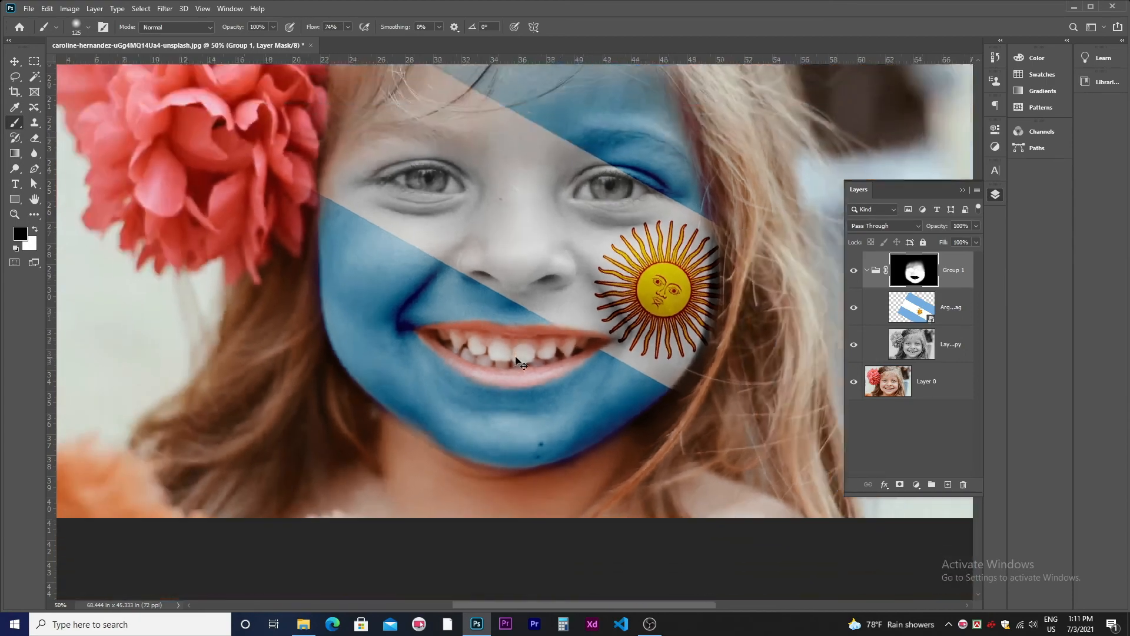
key(ctrl+minus)
key(ctrl+minus)
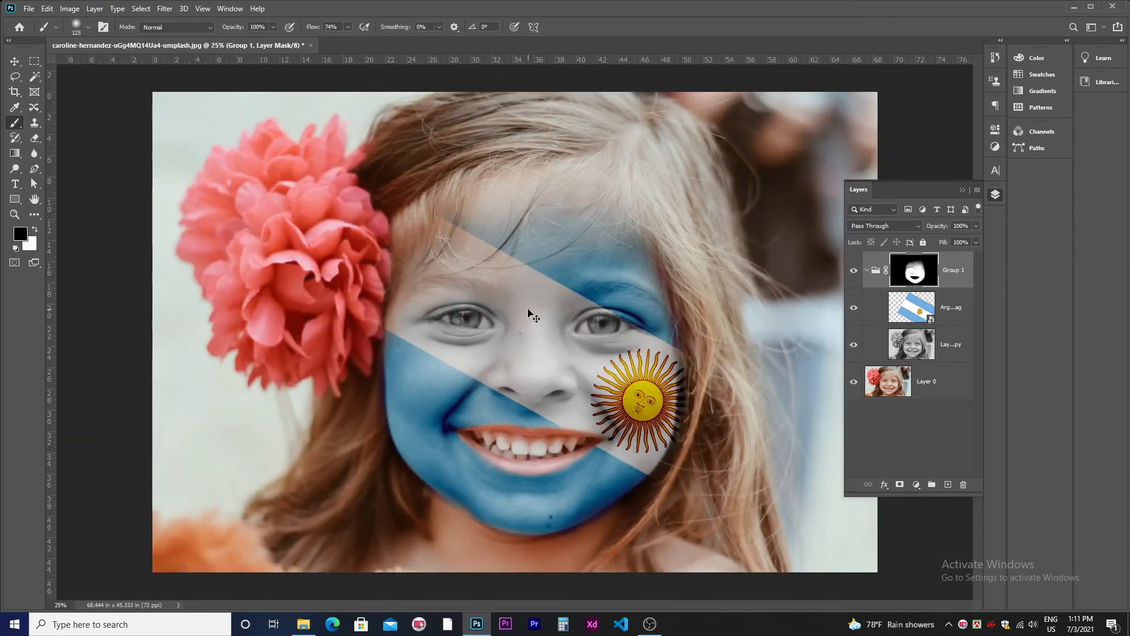
key(ctrl+minus)
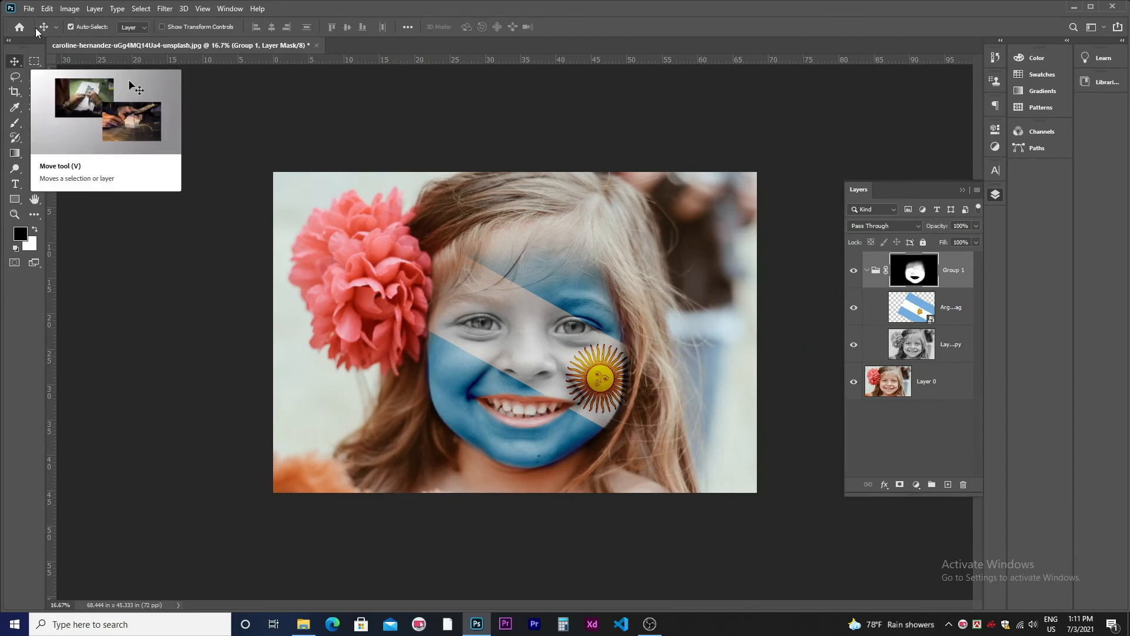
click(29, 9)
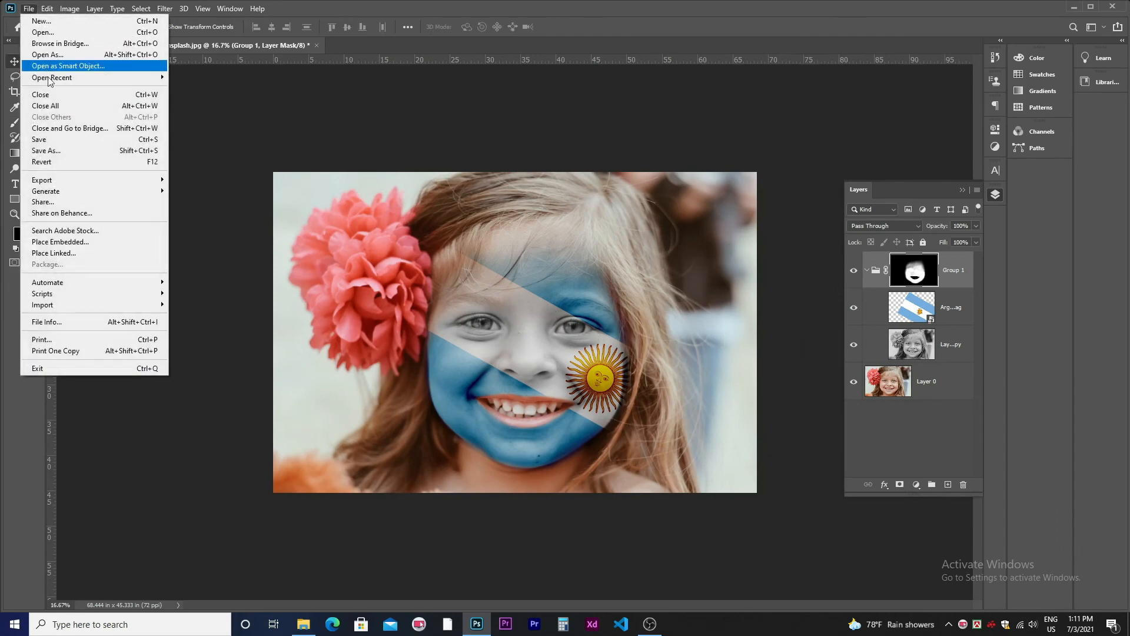
click(62, 139)
click(665, 415)
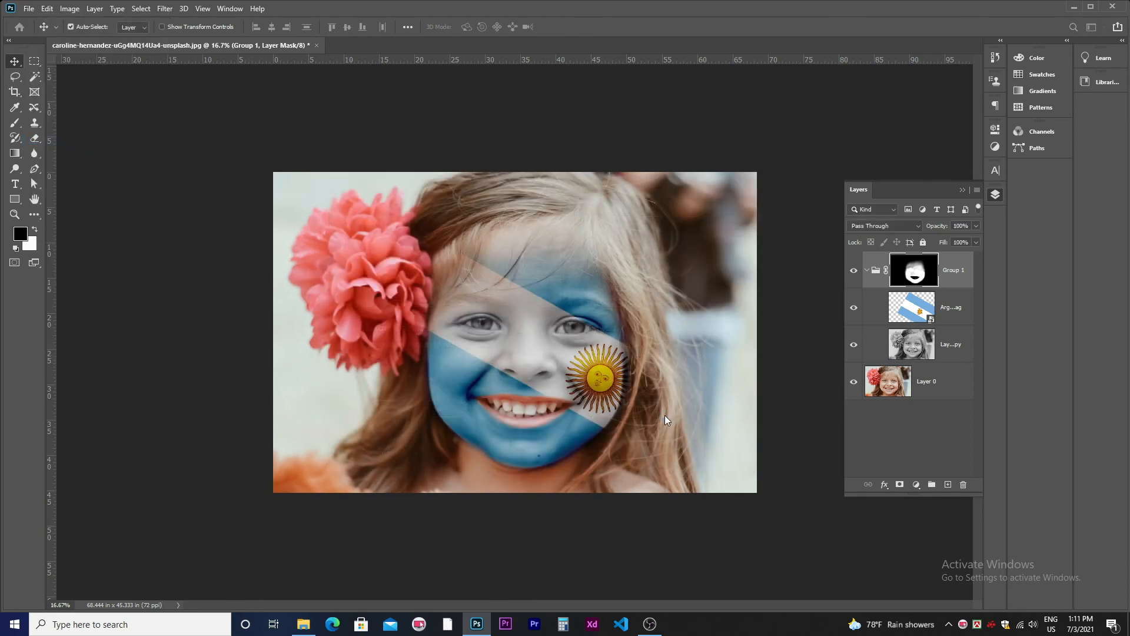
click(50, 239)
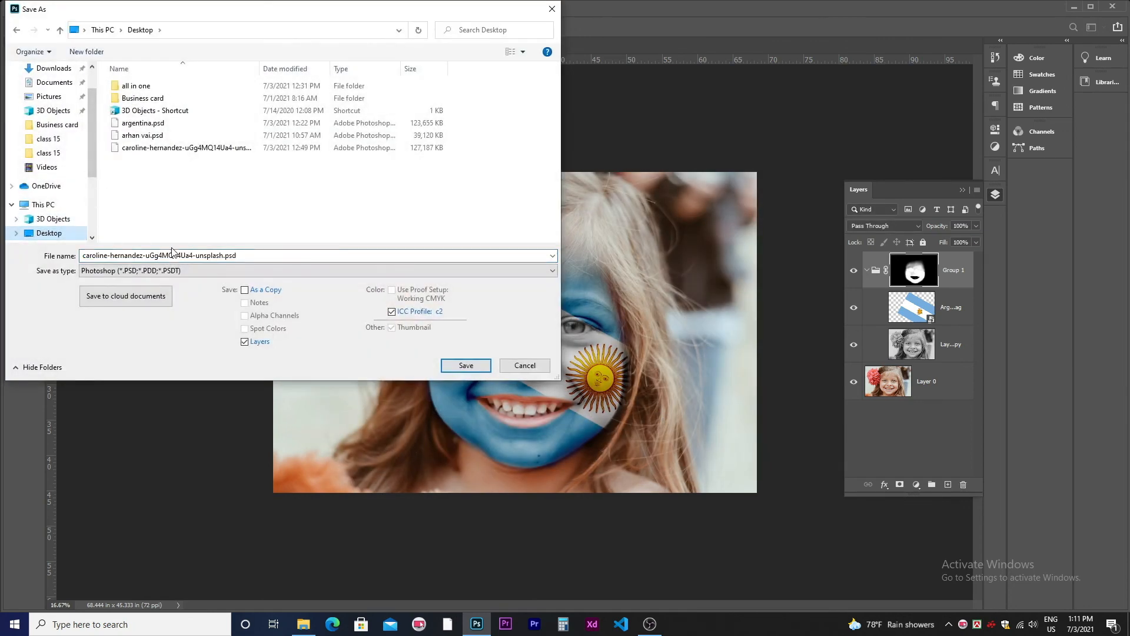
Name the file face mask and save it as a layered Photoshop document with Maximize Compatibility on.
double_click(250, 258)
click(250, 258)
drag(250, 257, 83, 257)
key(BackSpace)
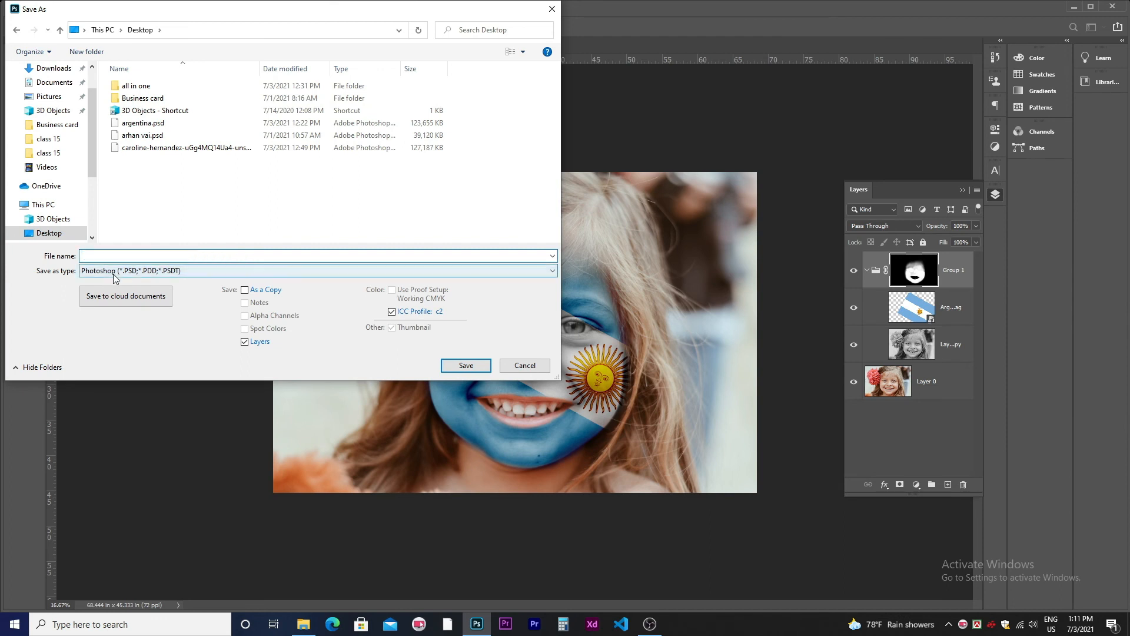
text(face mask)
click(451, 364)
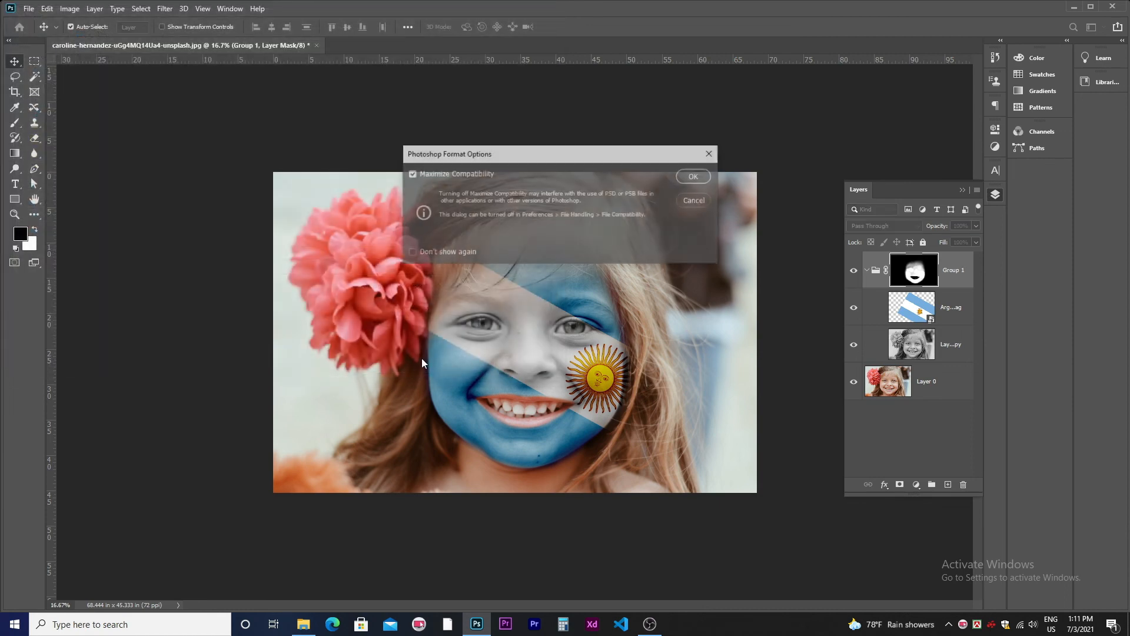
click(695, 177)
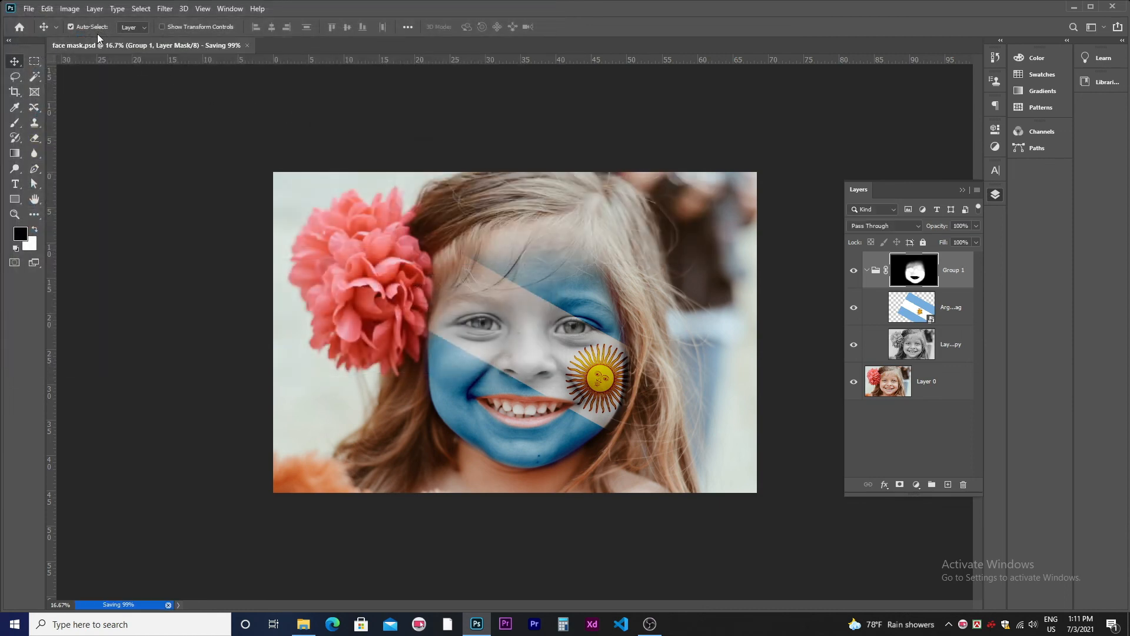
Set up an Export As of the finished image in JPG format at 100% quality and check its preview.
click(29, 9)
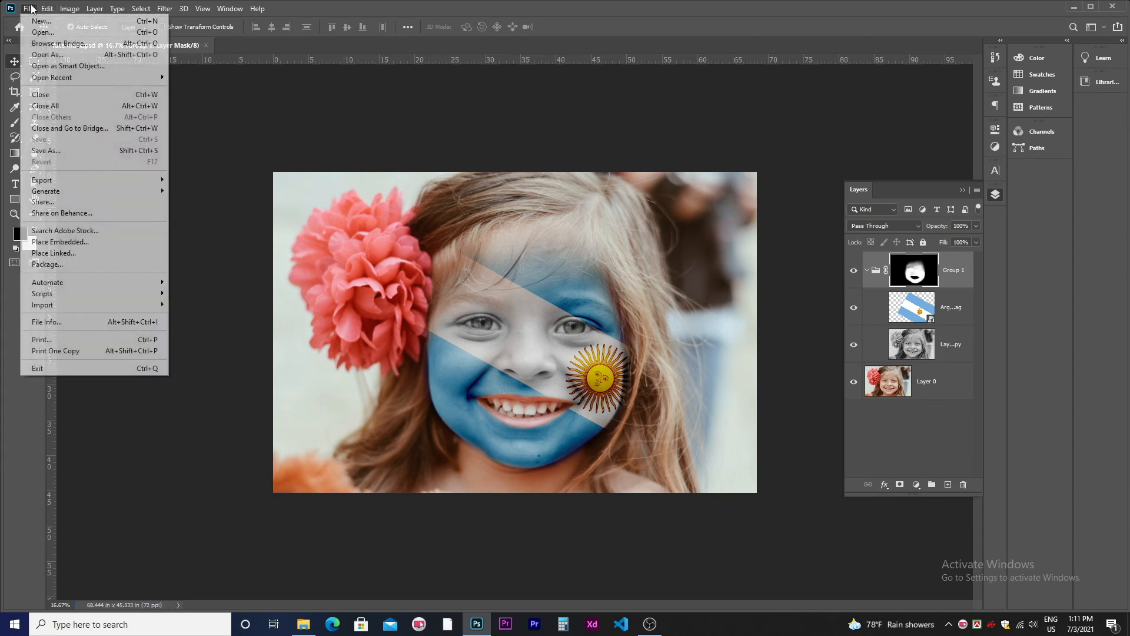
mouse_move(71, 181)
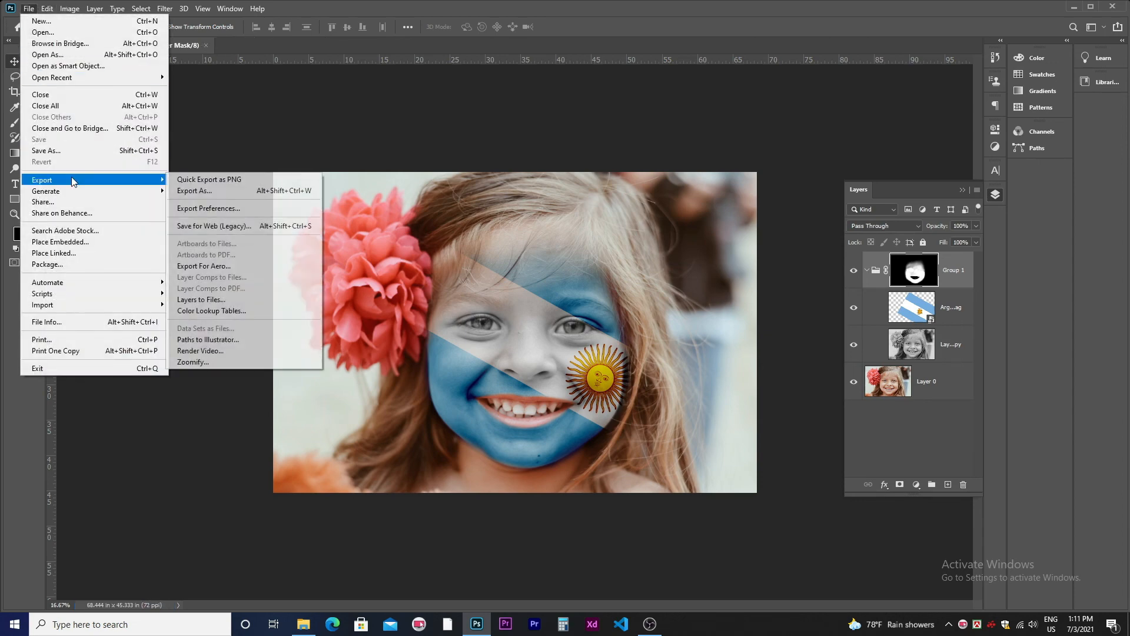
click(200, 190)
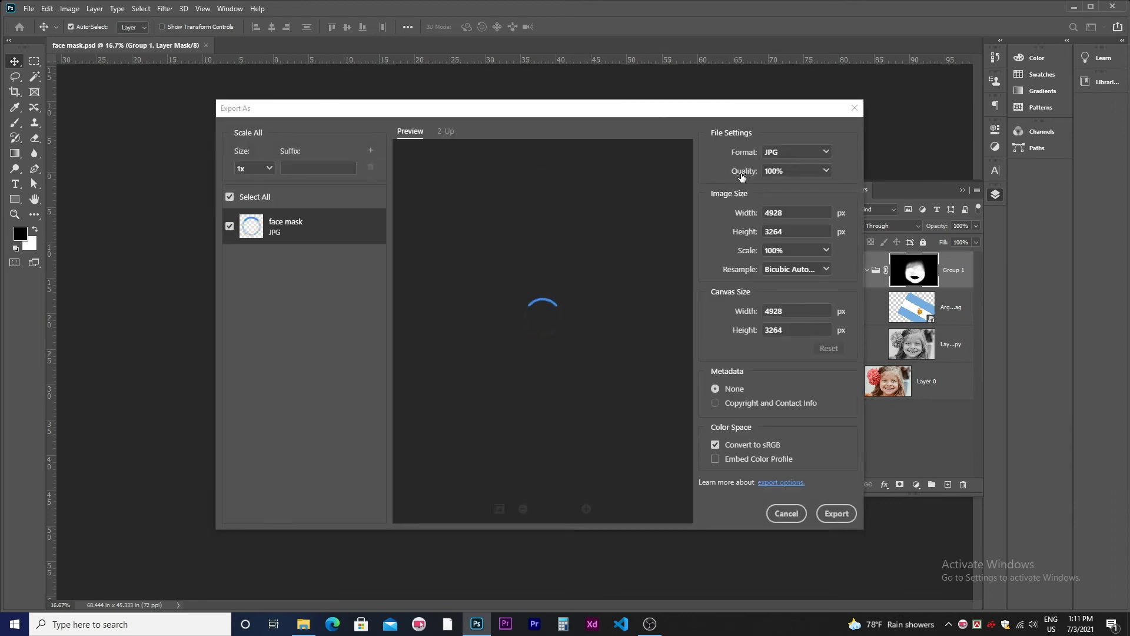
click(802, 157)
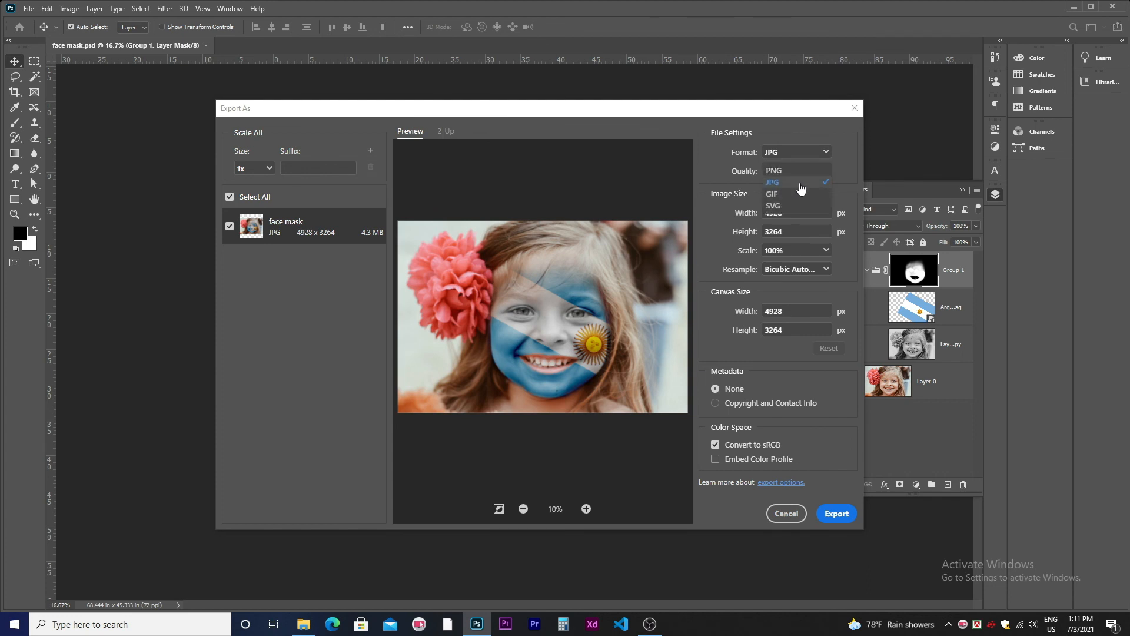
click(586, 509)
click(586, 508)
click(522, 509)
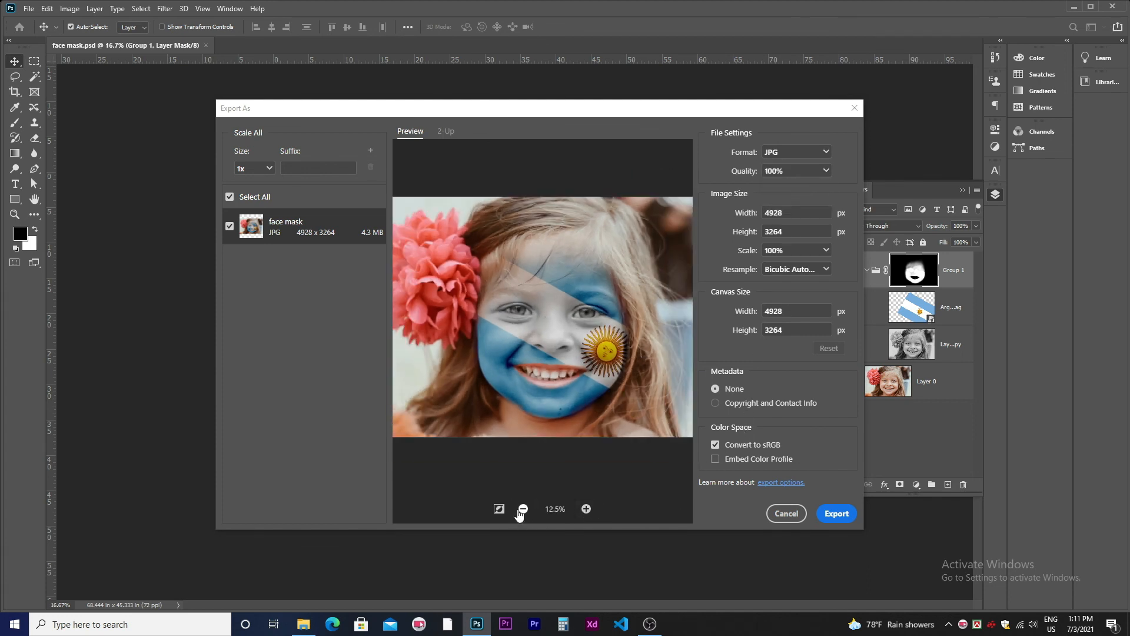
click(521, 510)
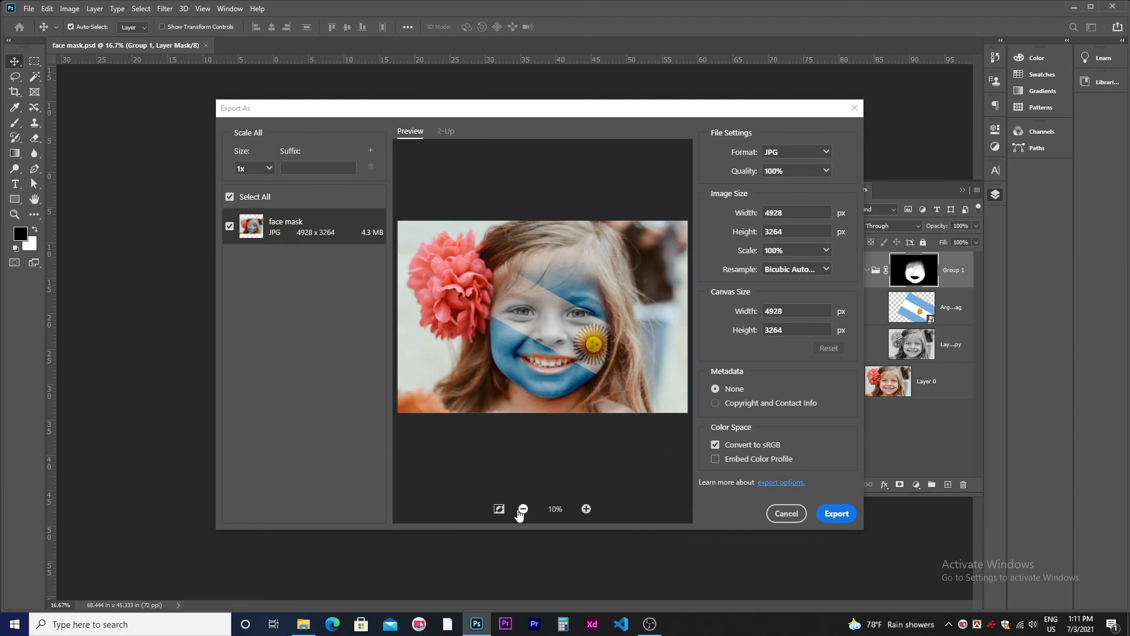
Export the image to the Desktop folder as face mask.jpg.
click(838, 516)
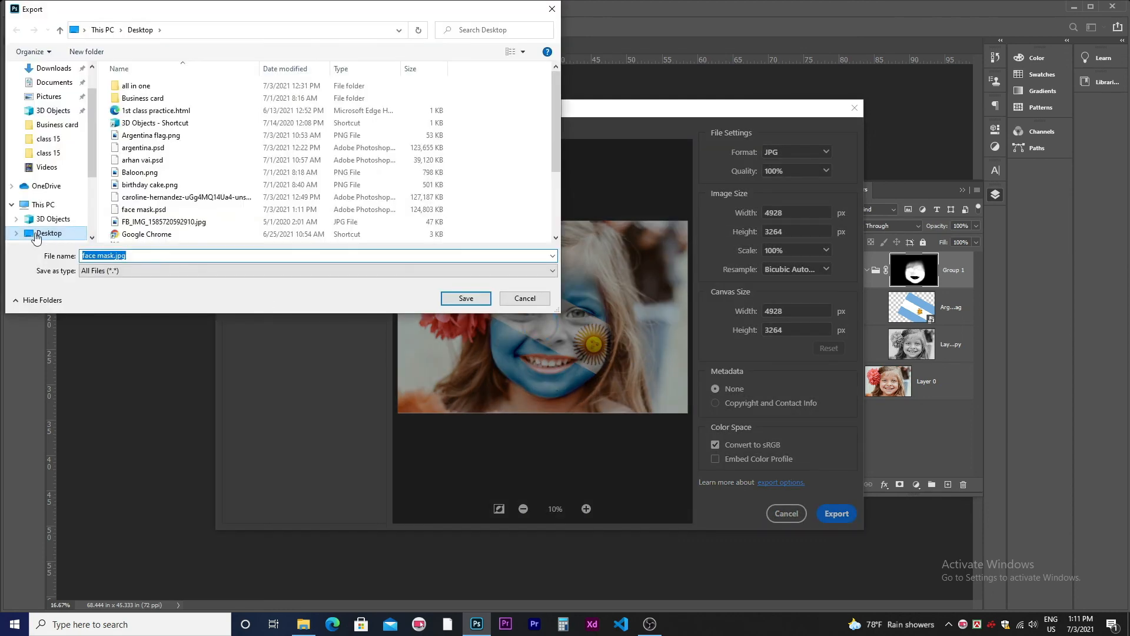
click(142, 254)
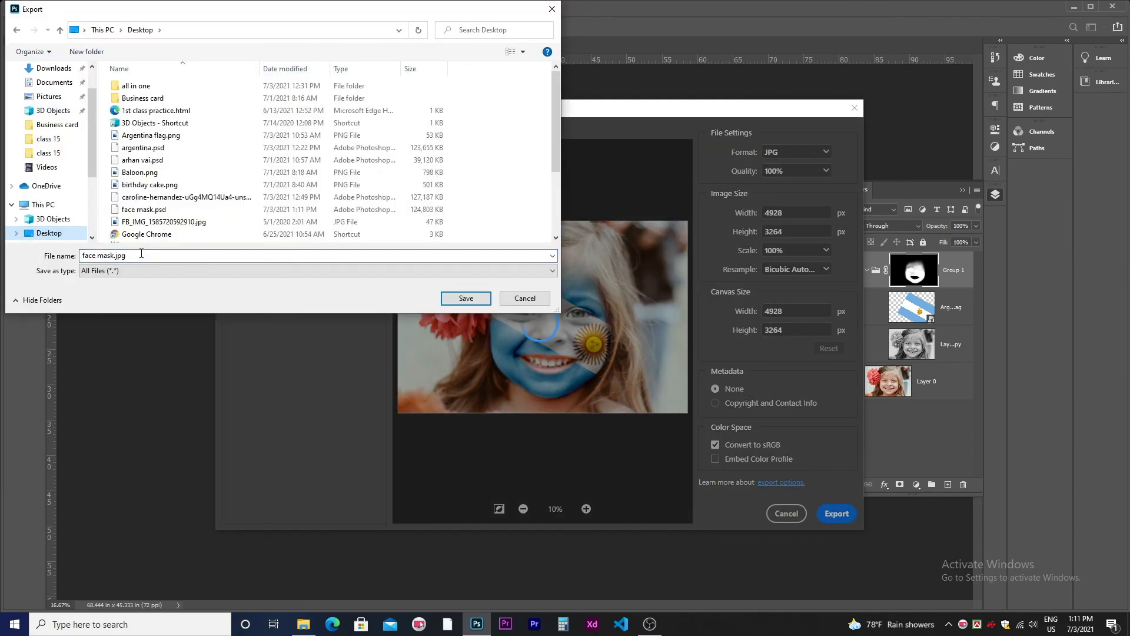
click(461, 274)
click(457, 284)
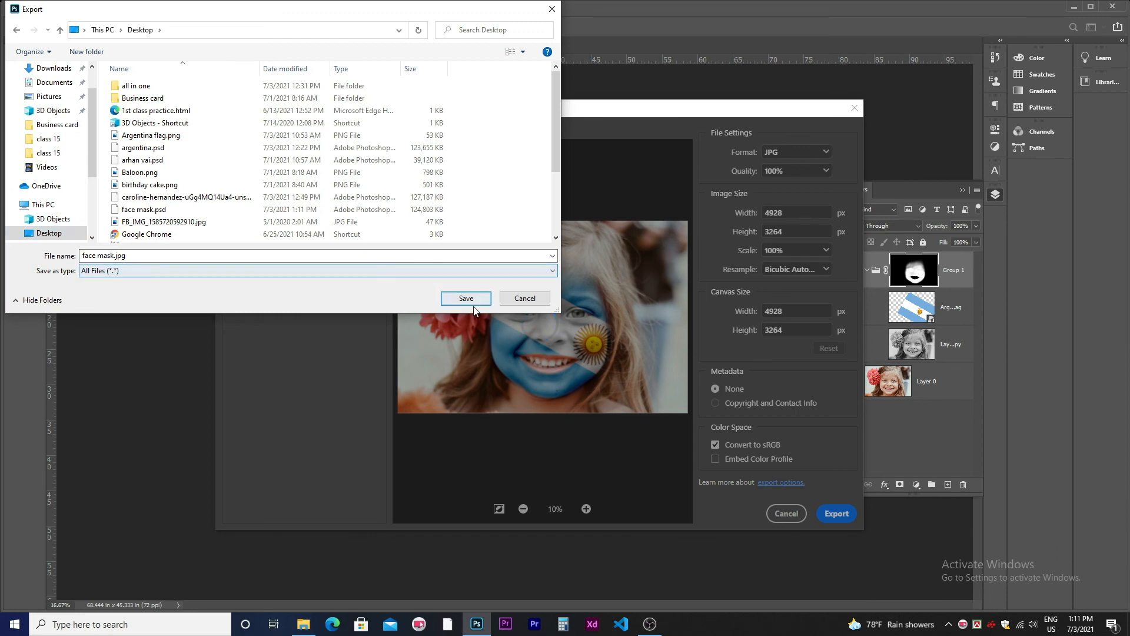
click(465, 298)
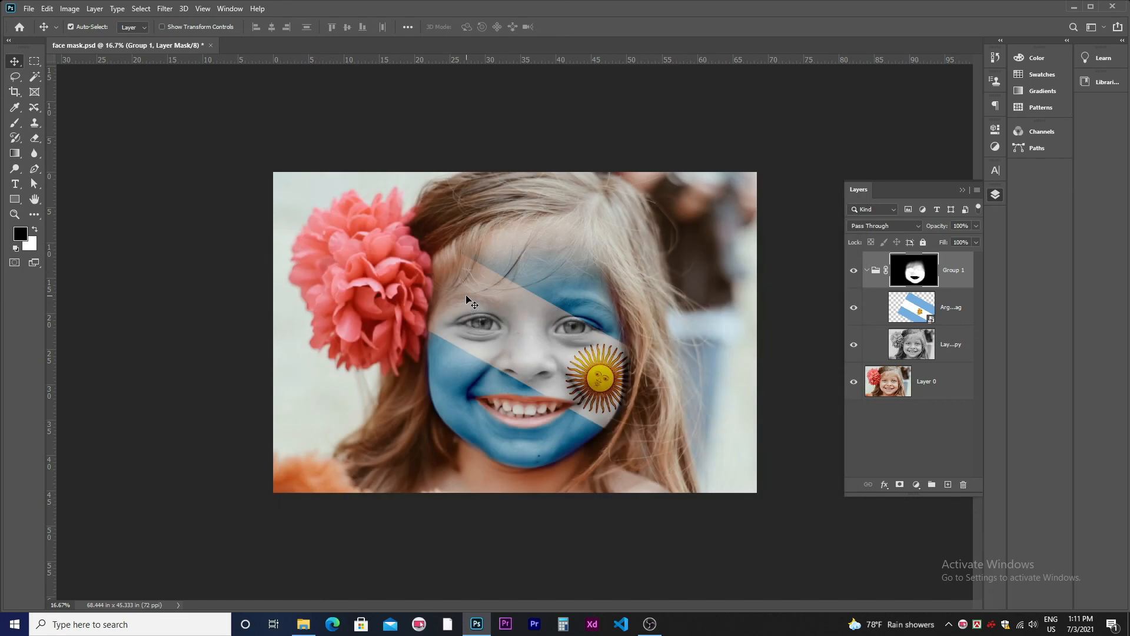
key(ctrl+plus)
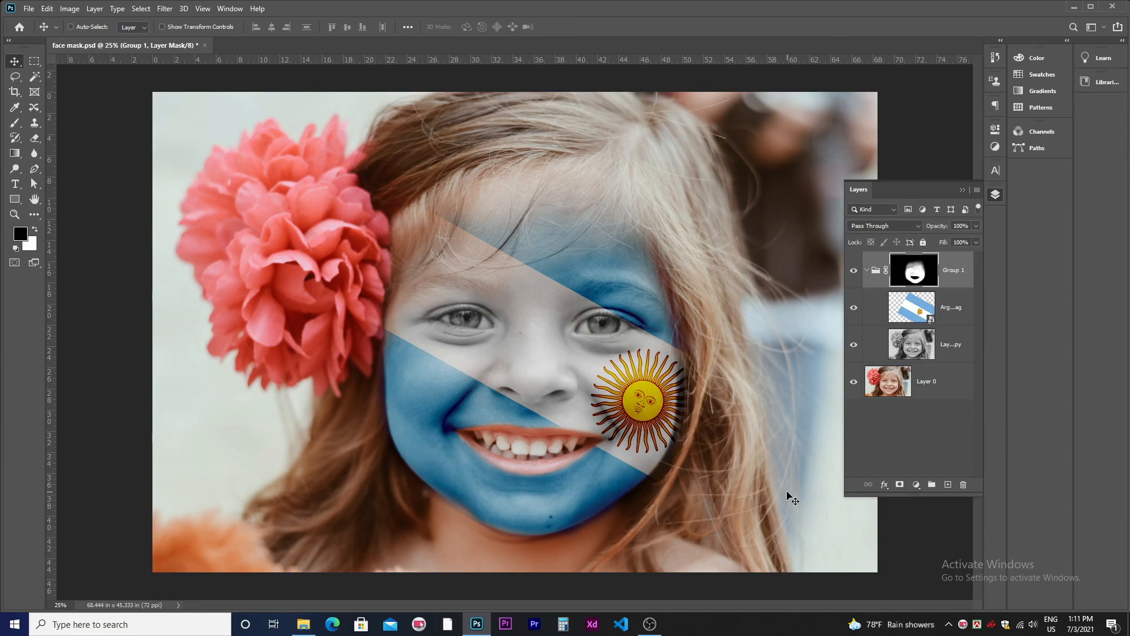
key(ctrl+minus)
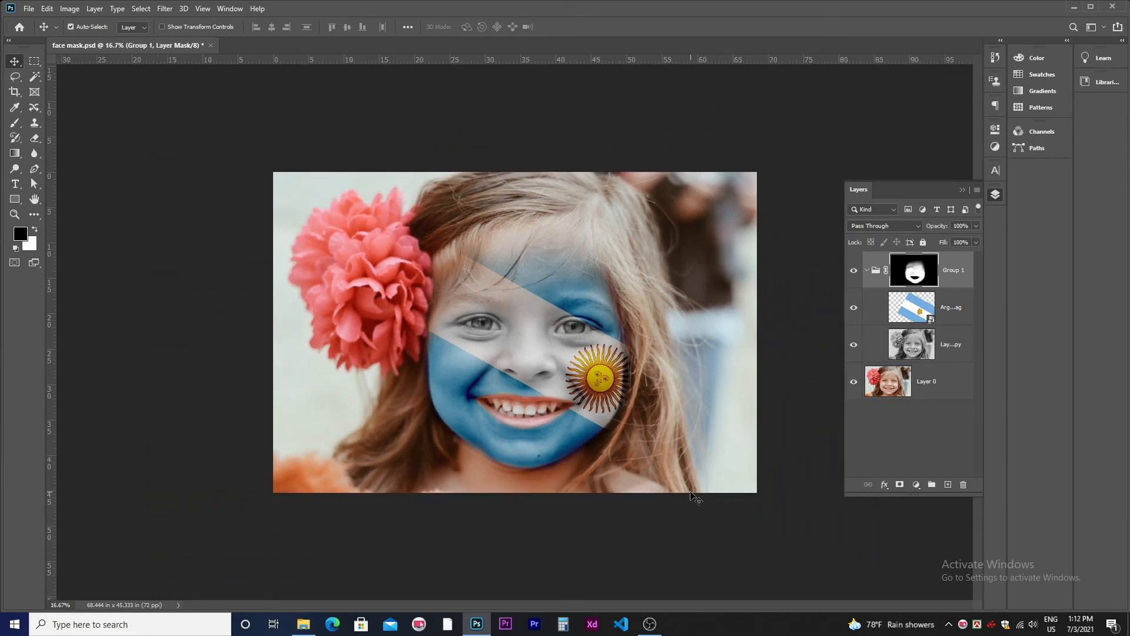
key(ctrl+plus)
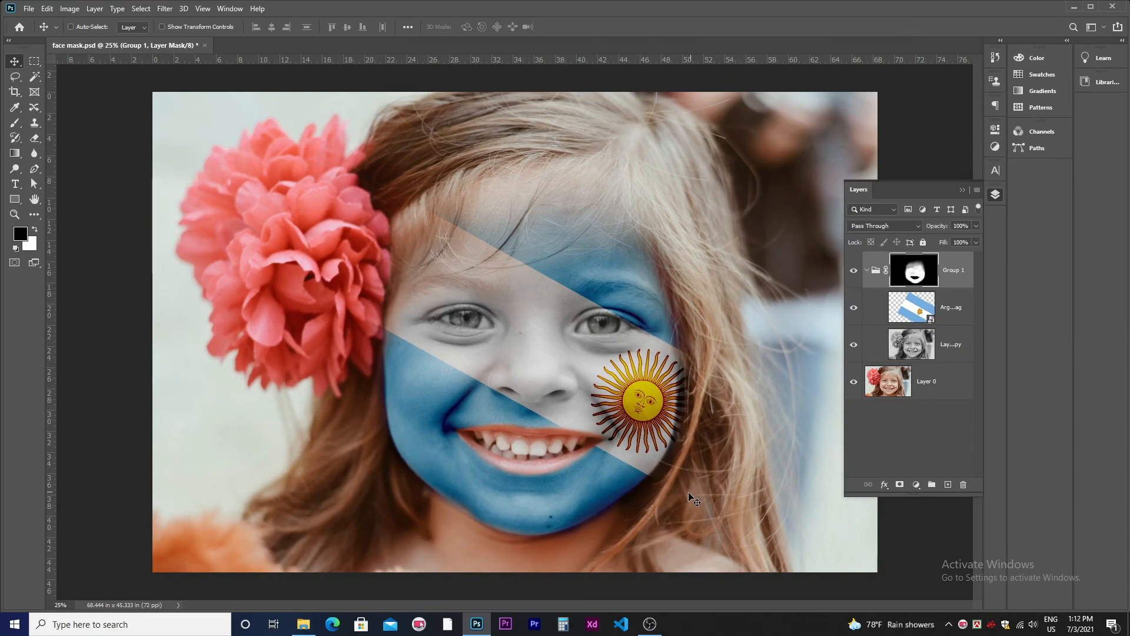